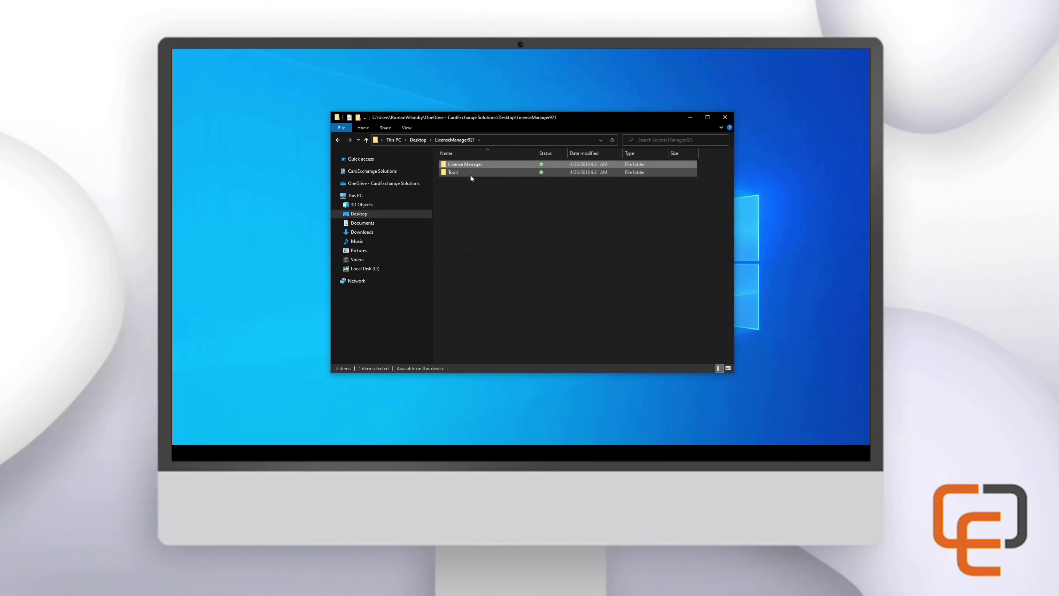
# Open the License Manager folder under LicenseManager921 and launch the Sentinel RMS 9.2.1 setup.exe
pyautogui.doubleClick(470, 175)
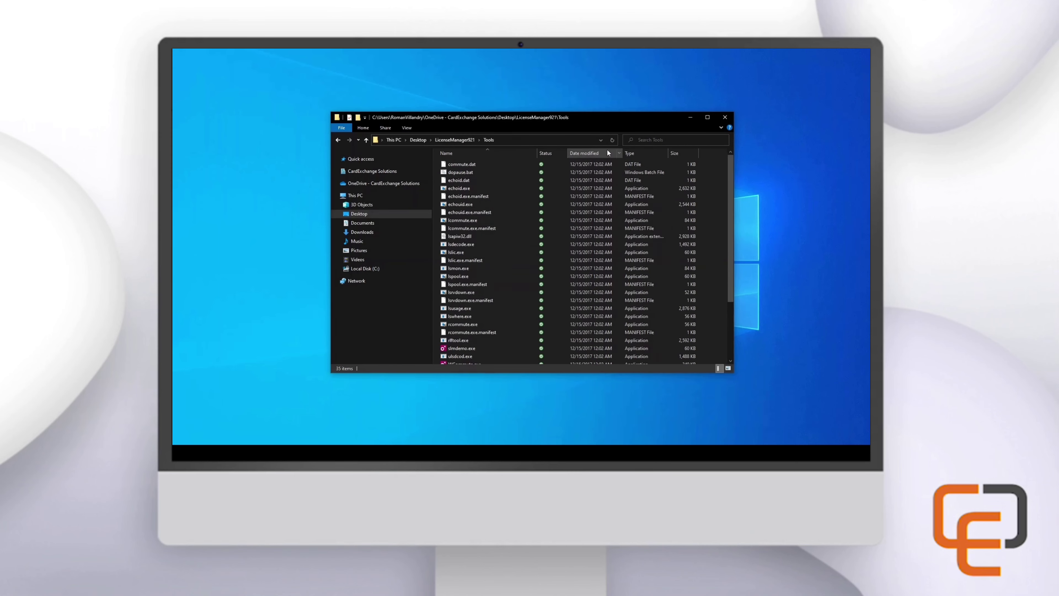
pyautogui.click(464, 137)
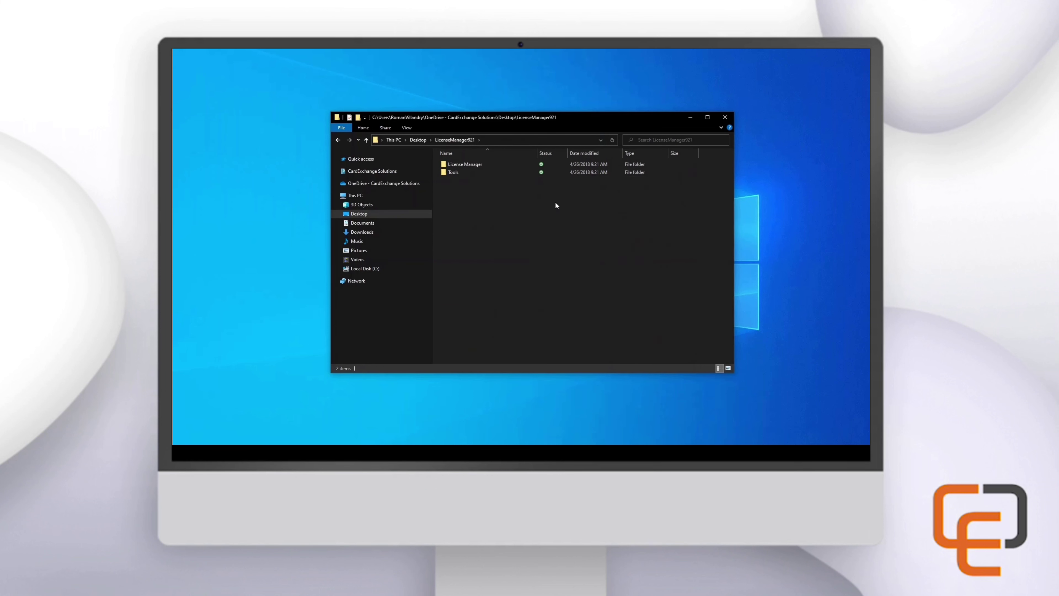
pyautogui.doubleClick(469, 164)
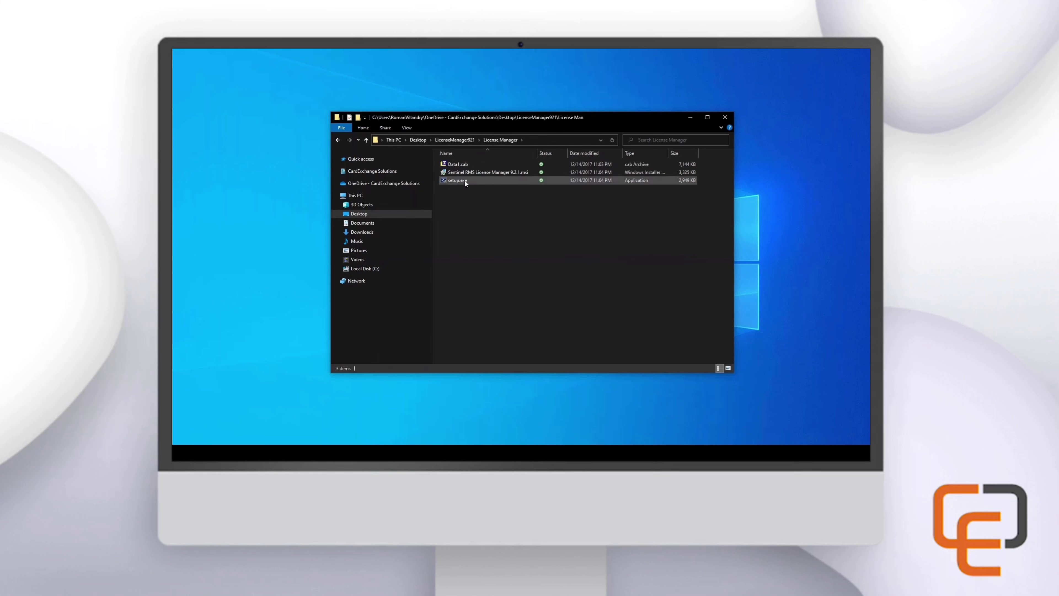
pyautogui.click(468, 180)
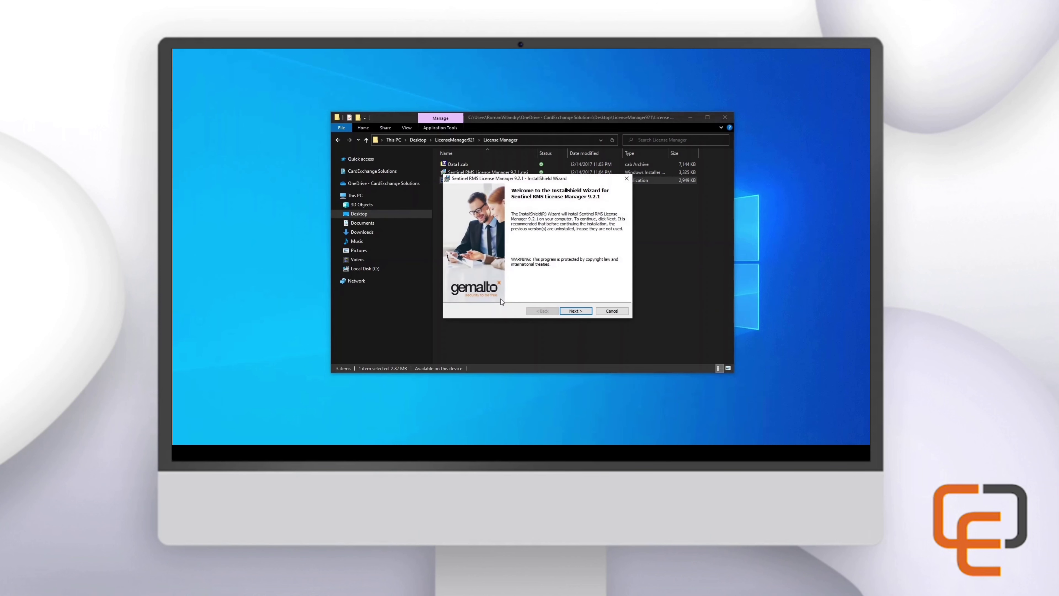
# Pass the welcome page and accept the Sentinel RMS license agreement terms
pyautogui.click(577, 311)
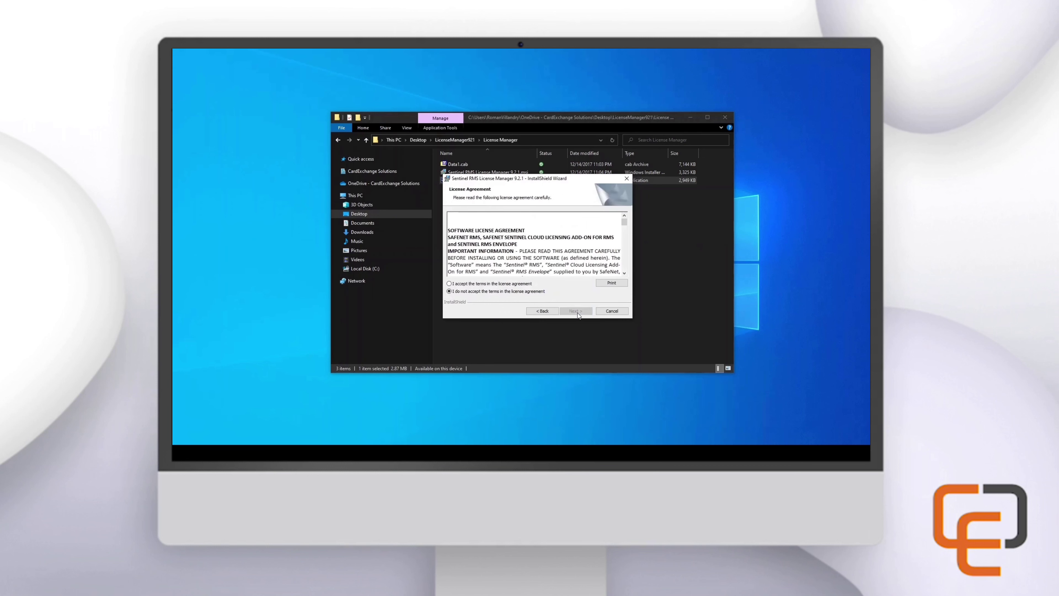
pyautogui.click(503, 285)
pyautogui.click(576, 311)
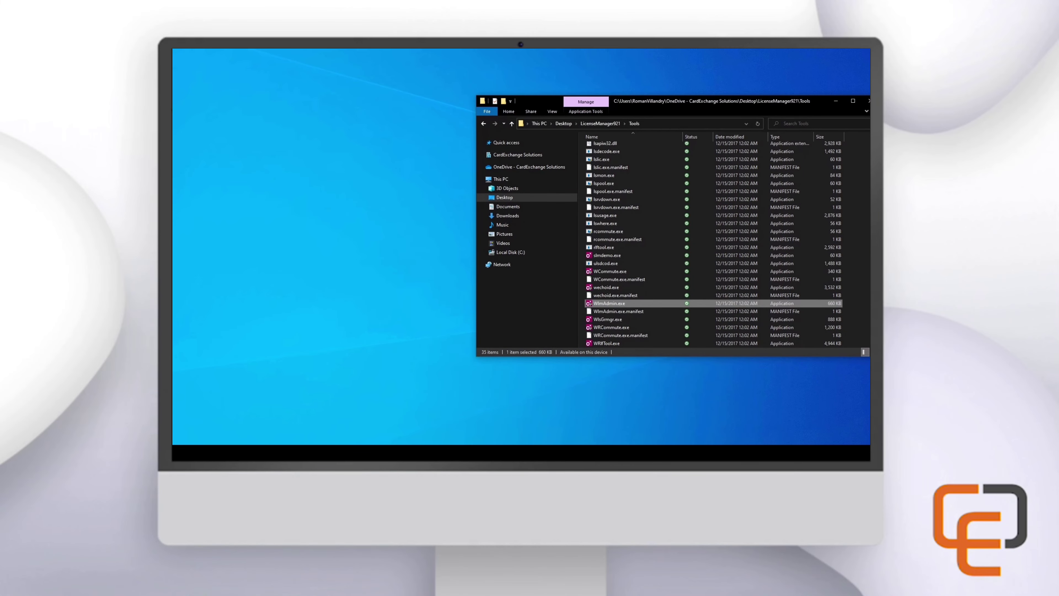
# Launch WlmAdmin.exe and enable discovering defined servers on startup and saving preferences to file
pyautogui.doubleClick(640, 305)
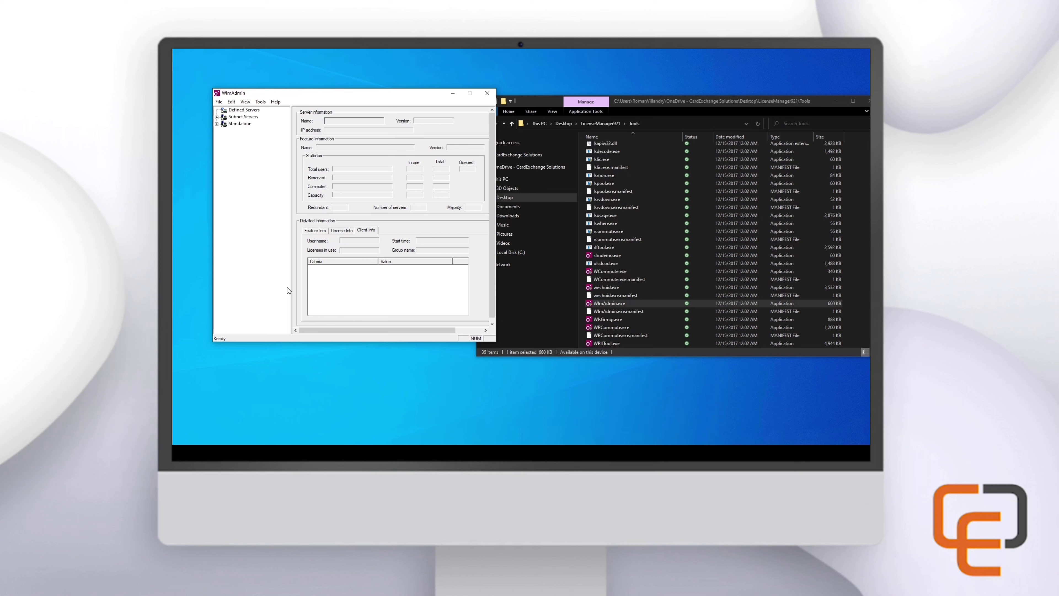
pyautogui.click(232, 102)
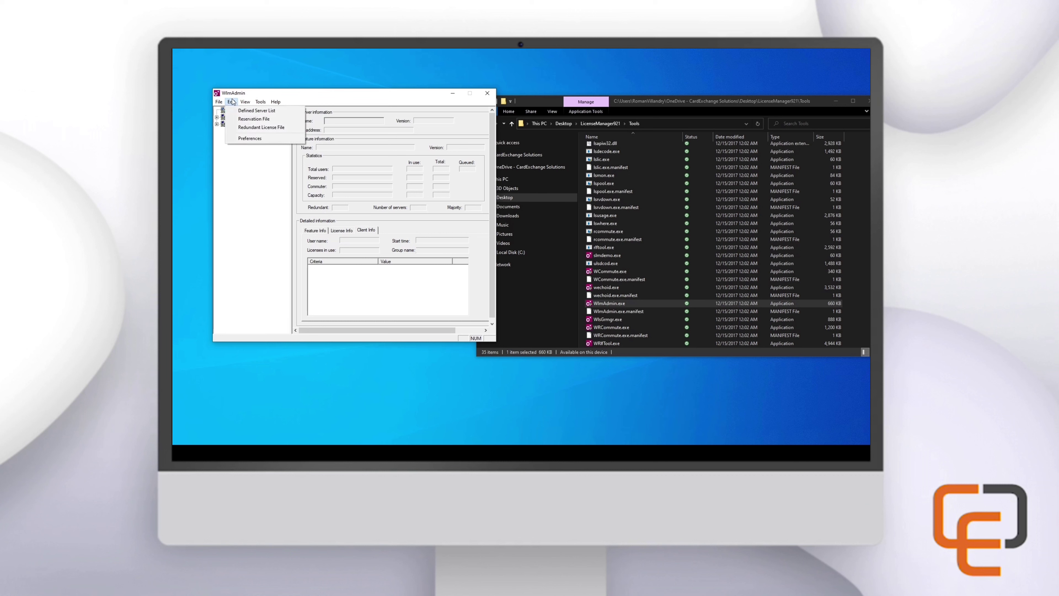
pyautogui.click(232, 101)
pyautogui.click(232, 102)
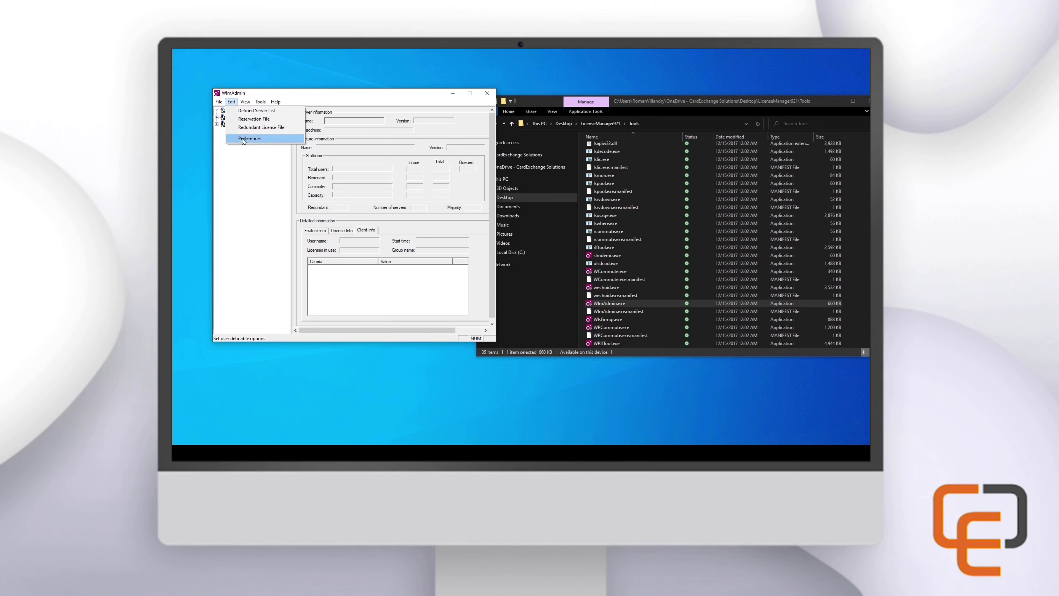
pyautogui.click(250, 138)
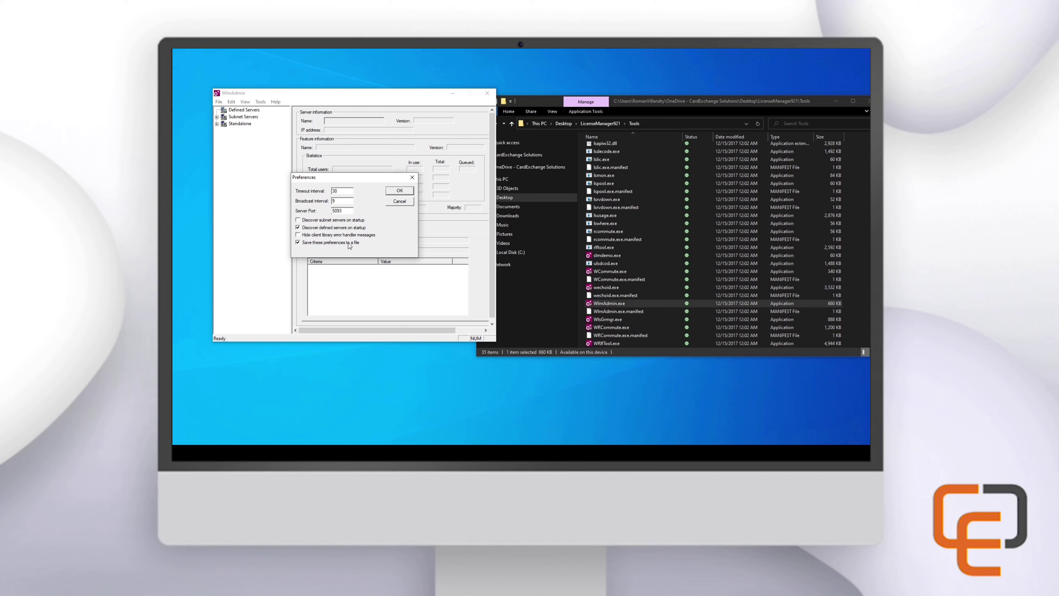
pyautogui.click(403, 190)
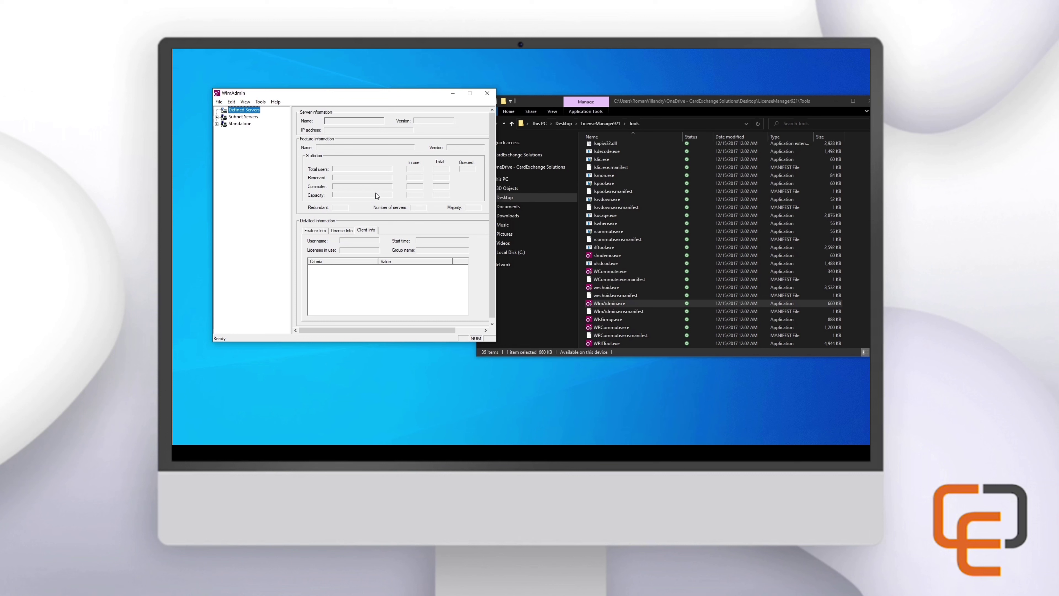
# Run MachineIDExchange4.exe from Desktop\MachineIDExchange as administrator to show this computer's Machine ID
pyautogui.click(517, 197)
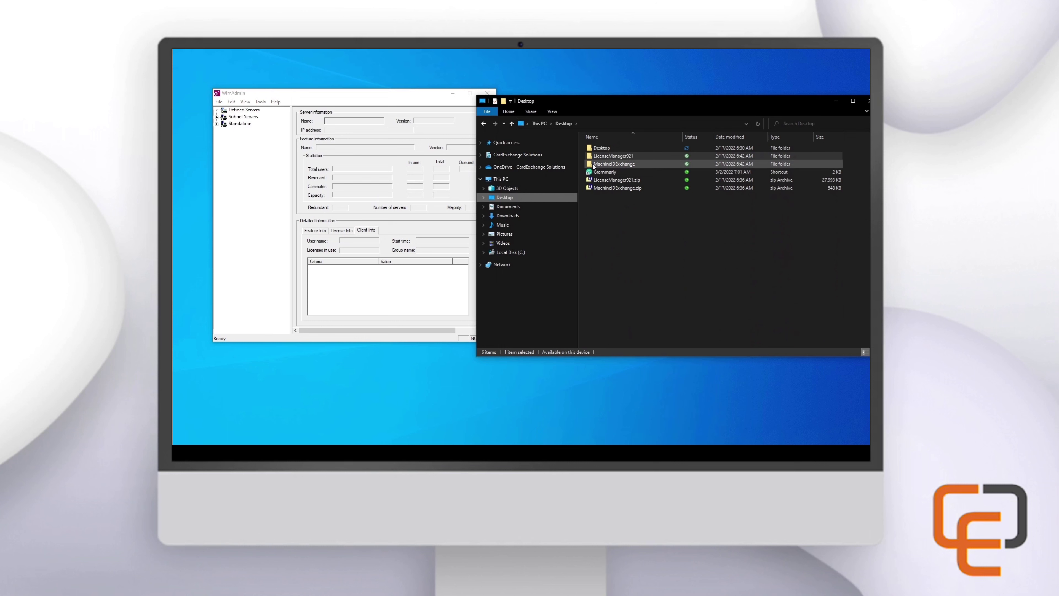
pyautogui.doubleClick(626, 164)
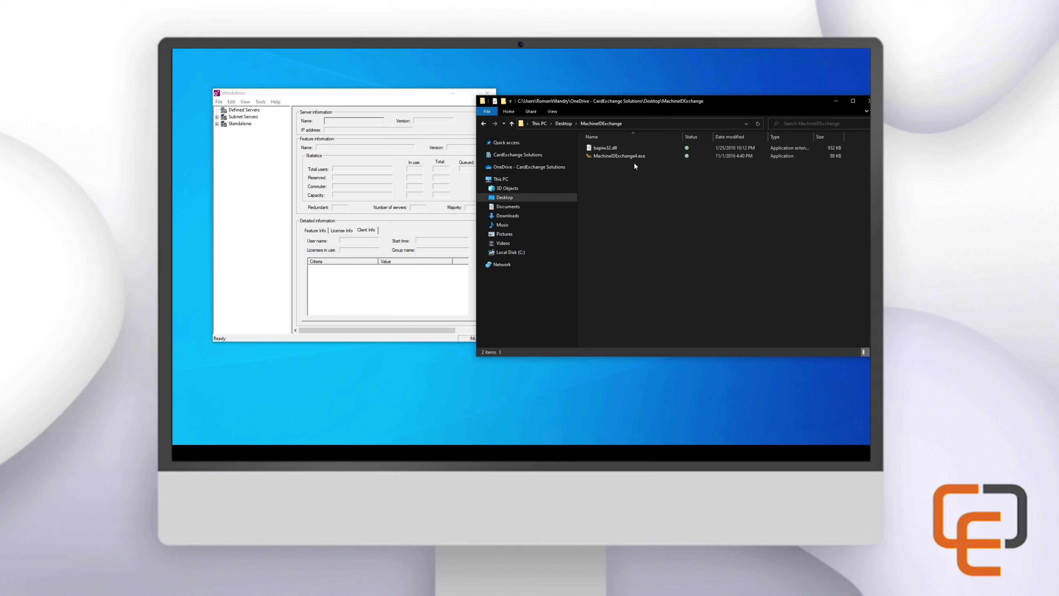
pyautogui.doubleClick(649, 158)
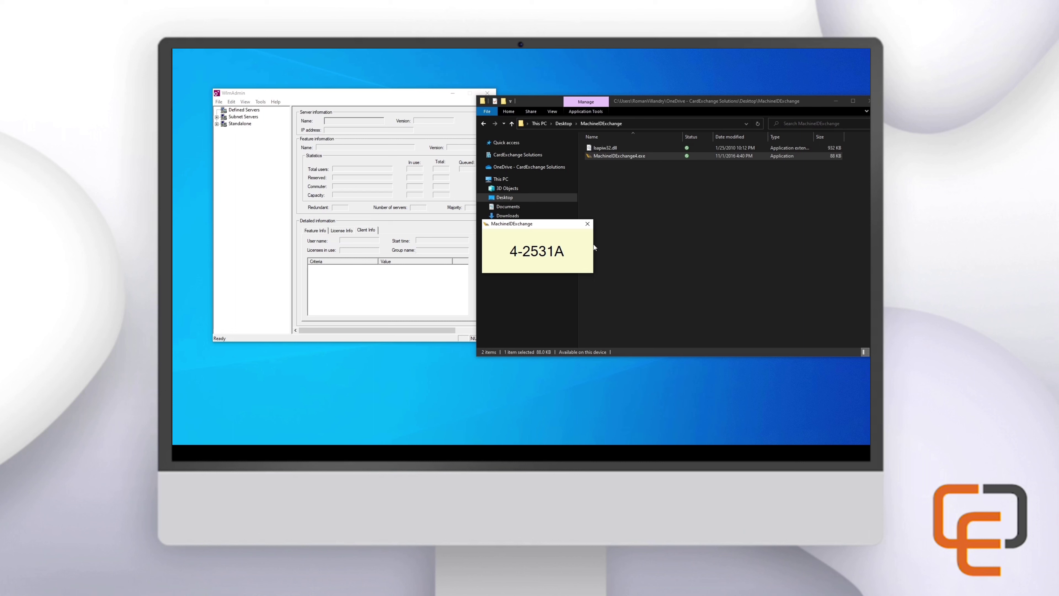
pyautogui.click(588, 224)
pyautogui.rightClick(610, 156)
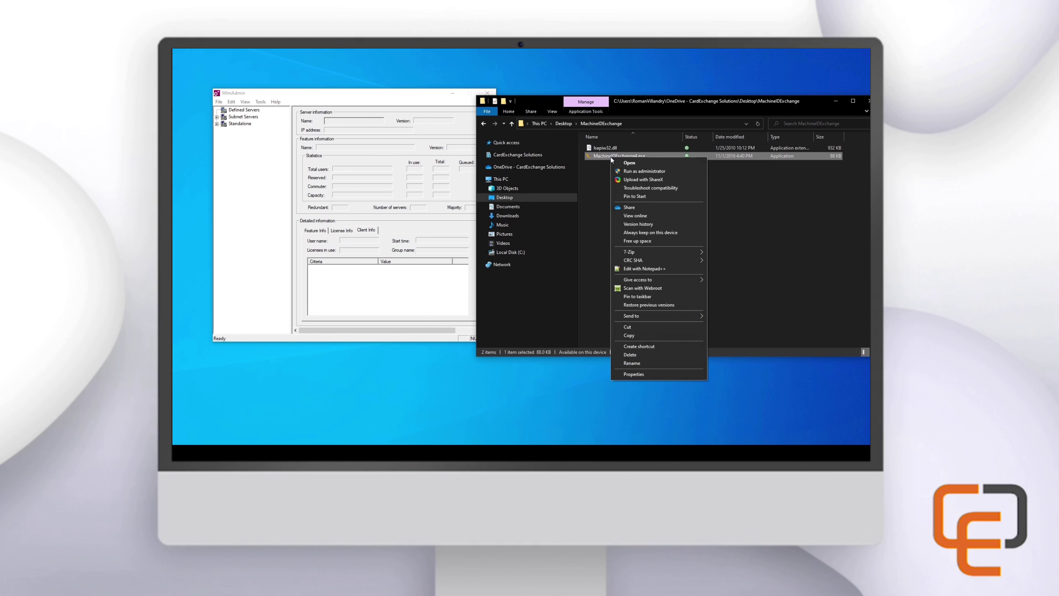
pyautogui.click(637, 170)
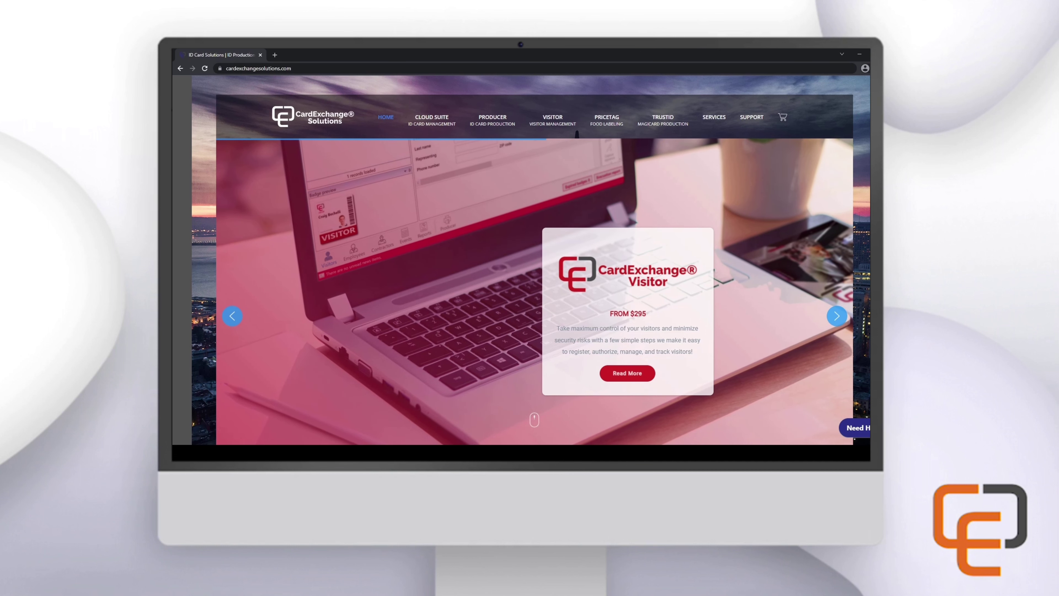
# On Online Product Activation, enter the license serial number and activation code and look them up
pyautogui.moveTo(753, 116)
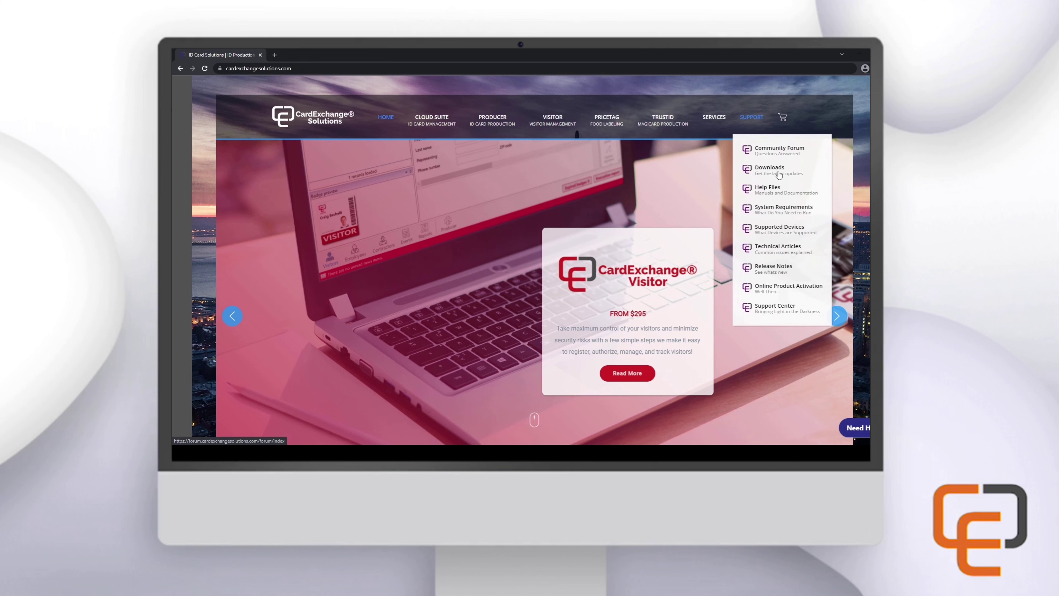
pyautogui.click(801, 291)
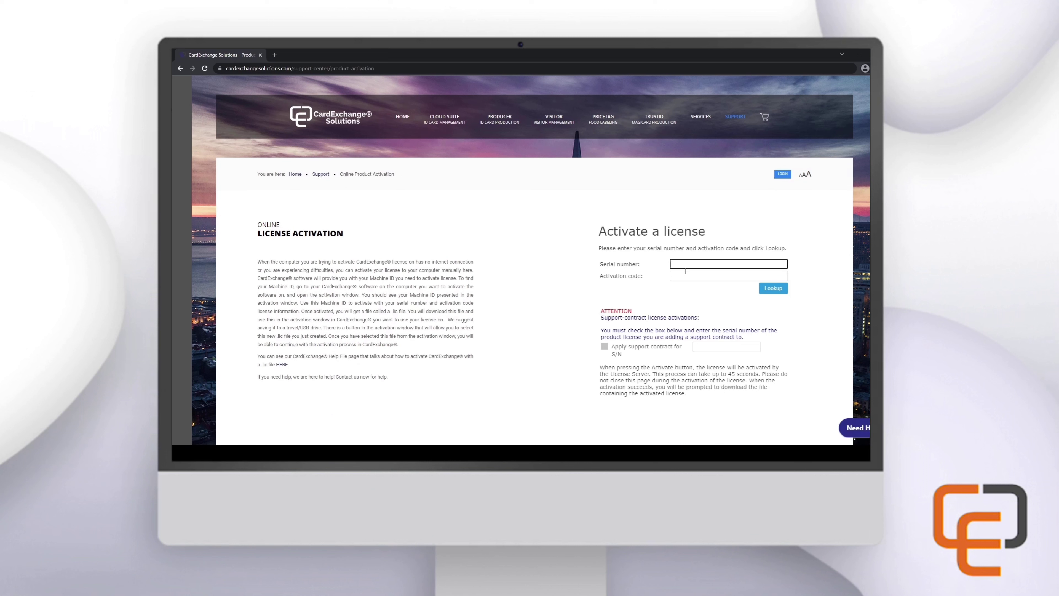
pyautogui.click(692, 277)
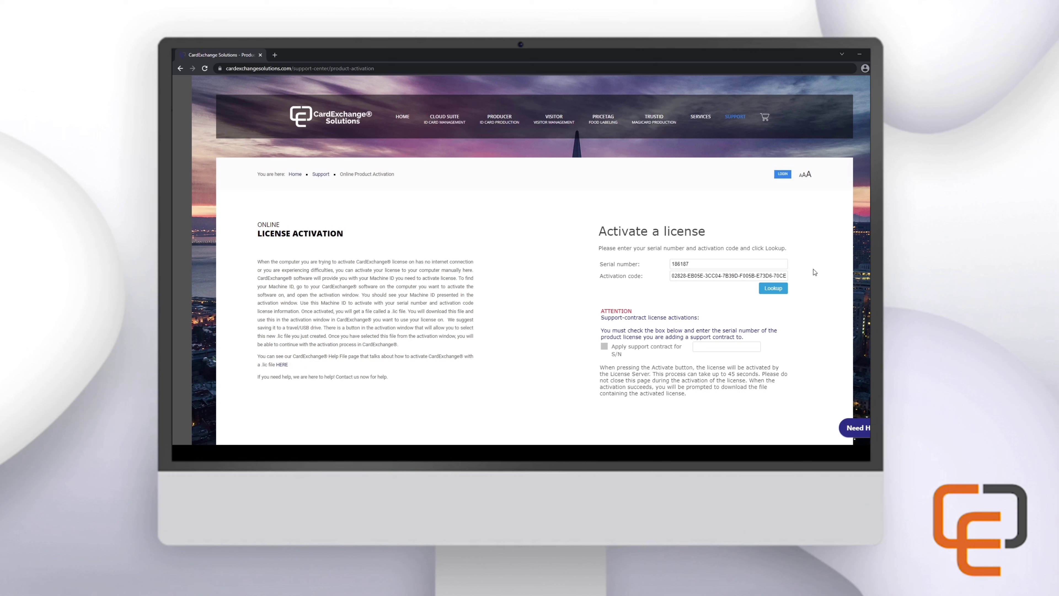
pyautogui.click(786, 291)
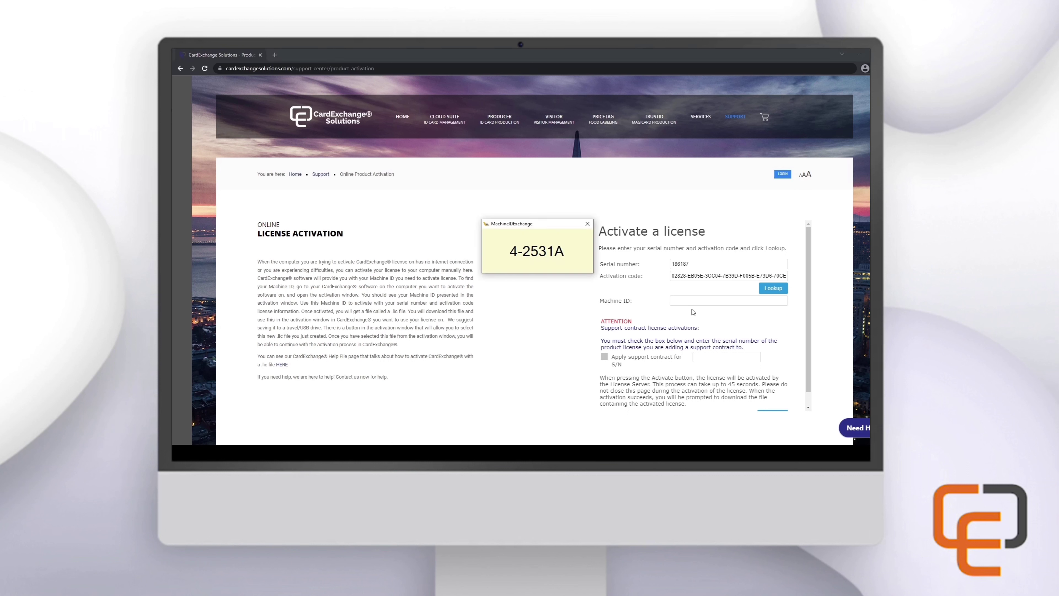
# Paste the Machine ID and activate to download the .lic license file
pyautogui.click(698, 301)
pyautogui.scroll(-1, 798, 297)
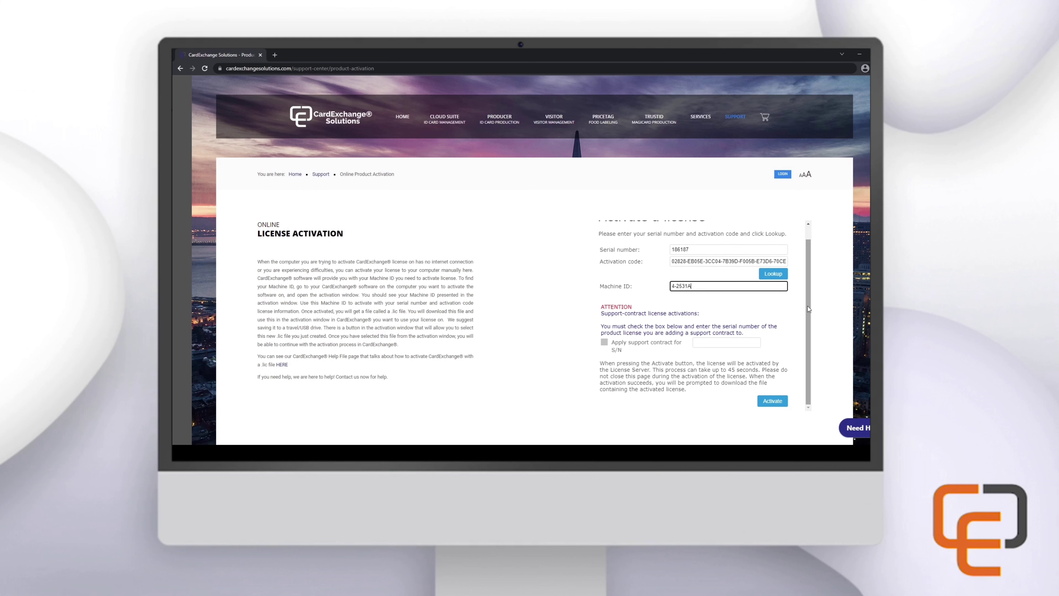
pyautogui.click(783, 404)
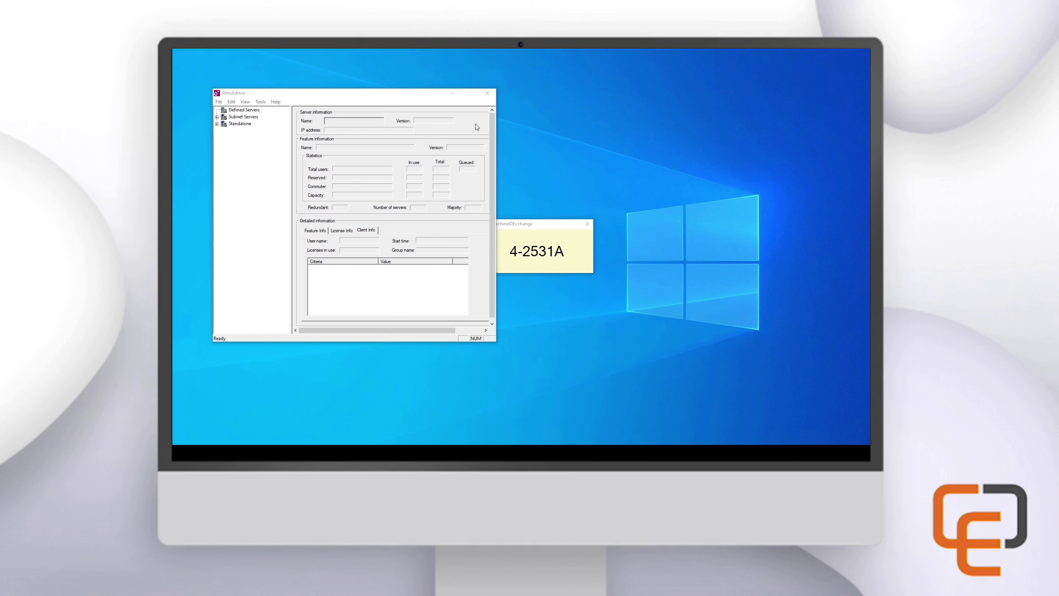
# Add LOCALHOST to WlmAdmin's Defined Server List and expand Defined Servers to show it
pyautogui.click(413, 101)
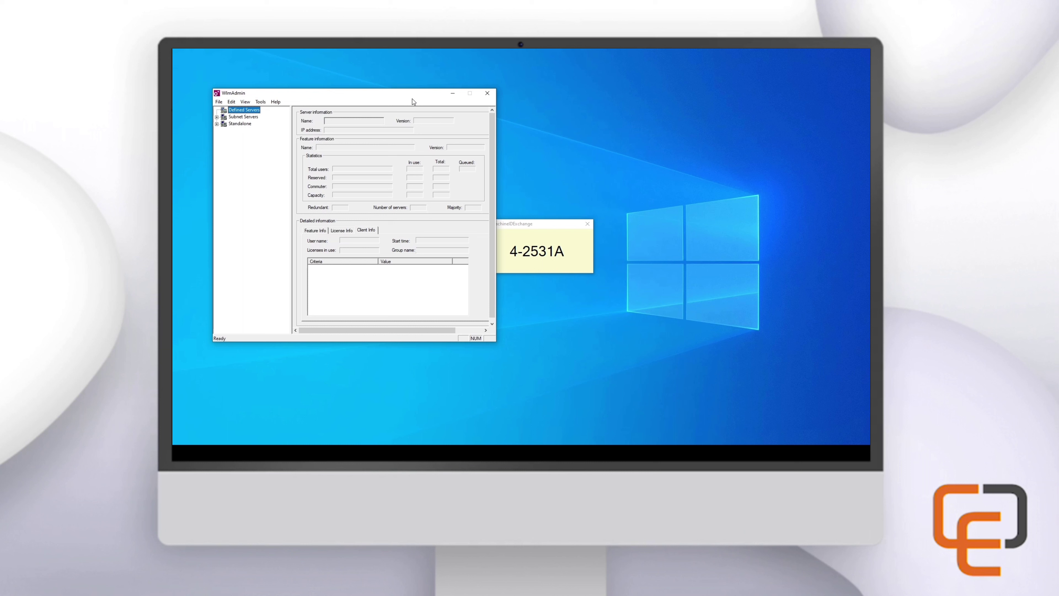
pyautogui.click(232, 101)
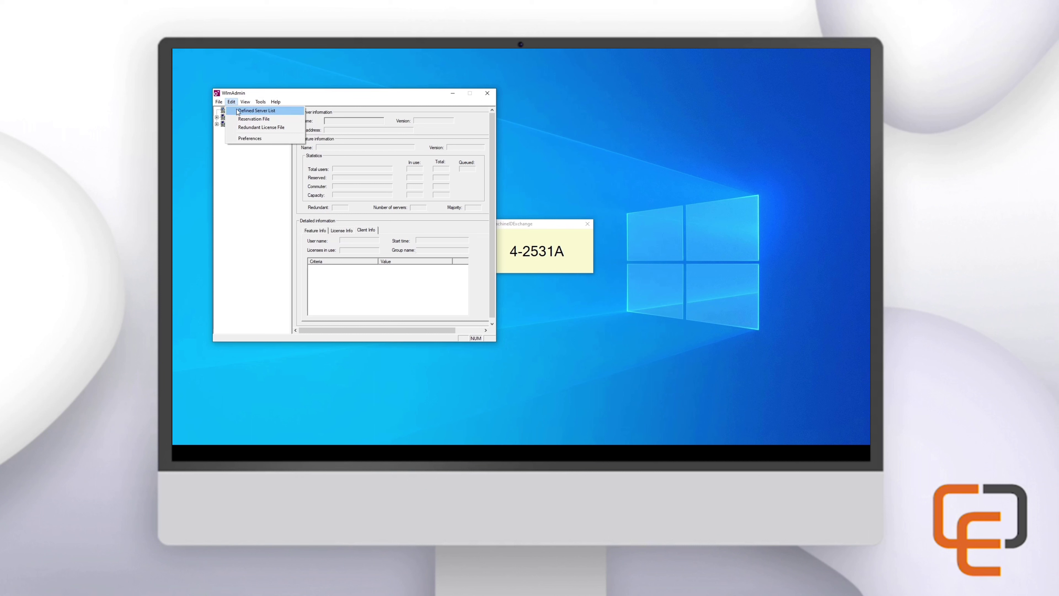
pyautogui.click(237, 111)
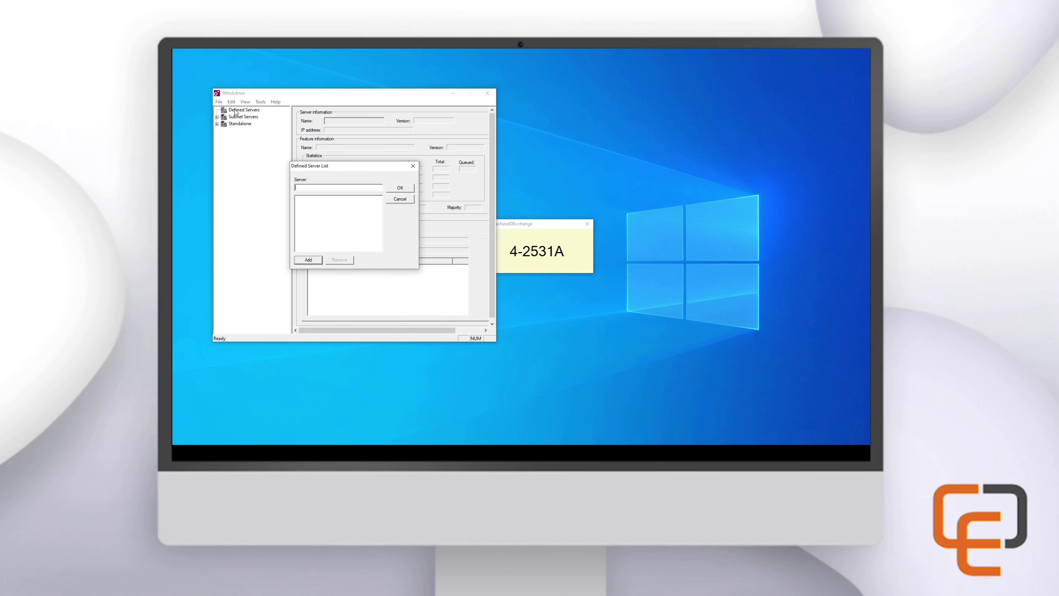
pyautogui.write('LOCALHOST')
pyautogui.click(309, 259)
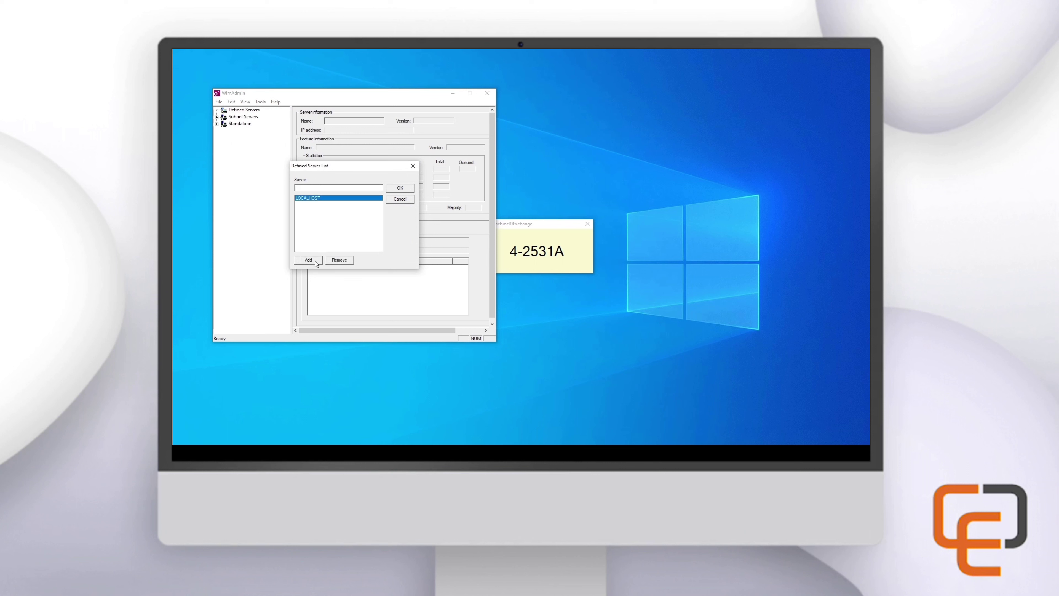
pyautogui.click(409, 188)
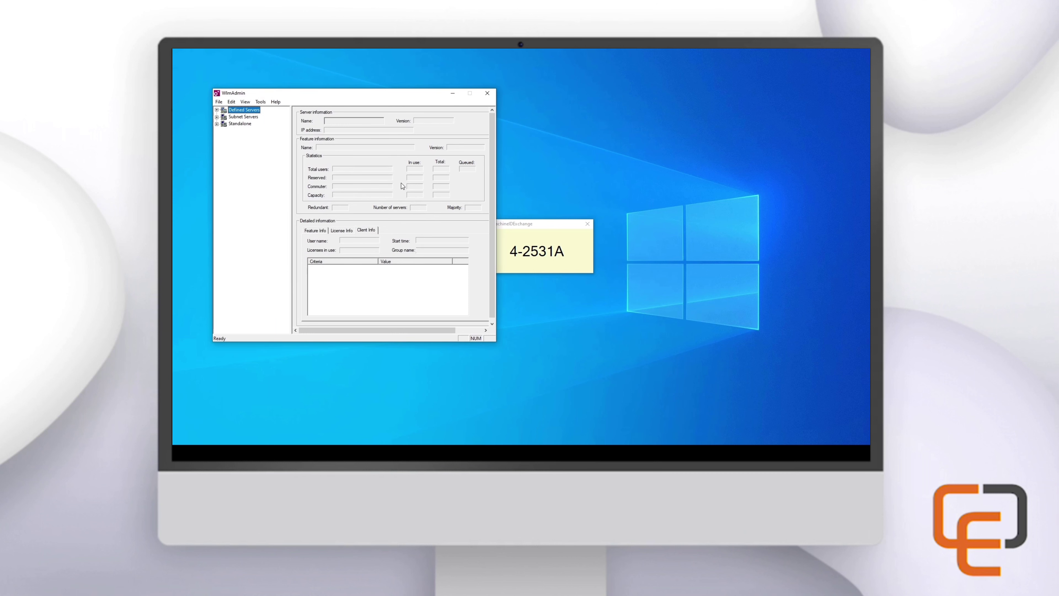
pyautogui.click(217, 110)
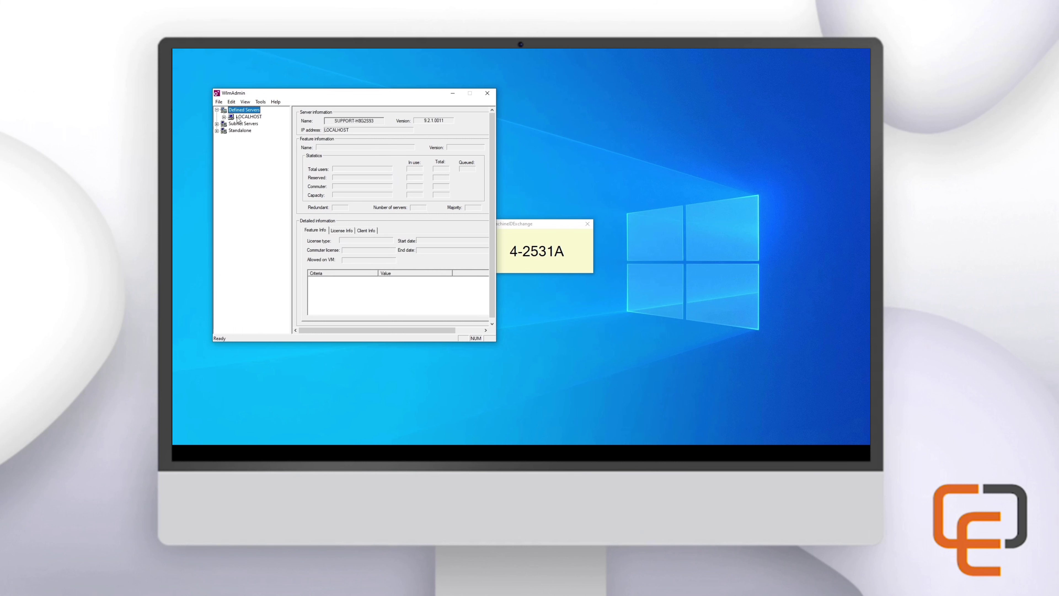
# Install the downloaded .lic file to the LOCALHOST server and its file, confirming 9 licenses installed
pyautogui.click(244, 117)
pyautogui.rightClick(245, 120)
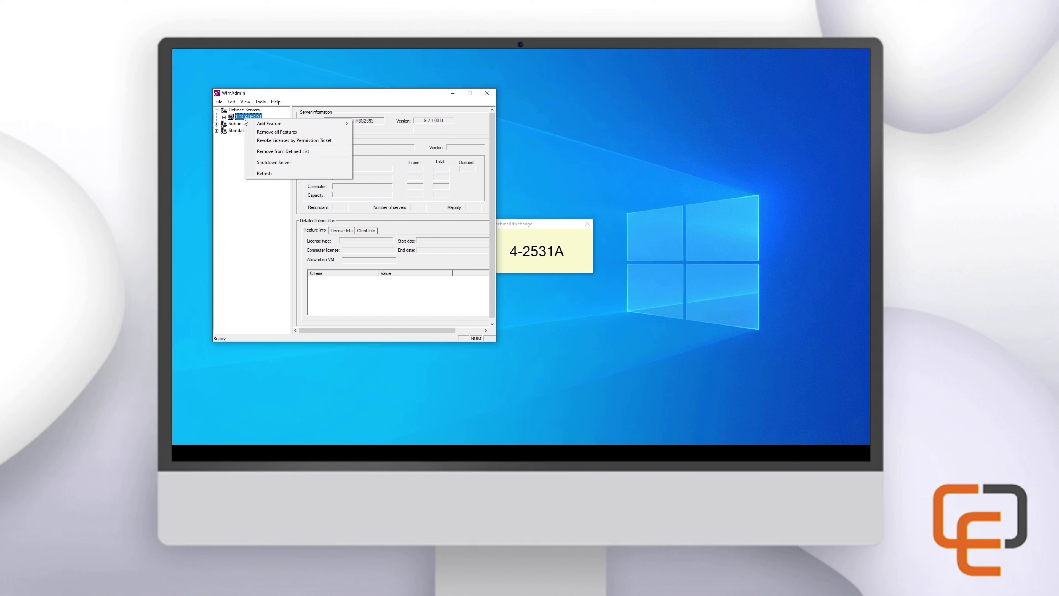
pyautogui.moveTo(287, 127)
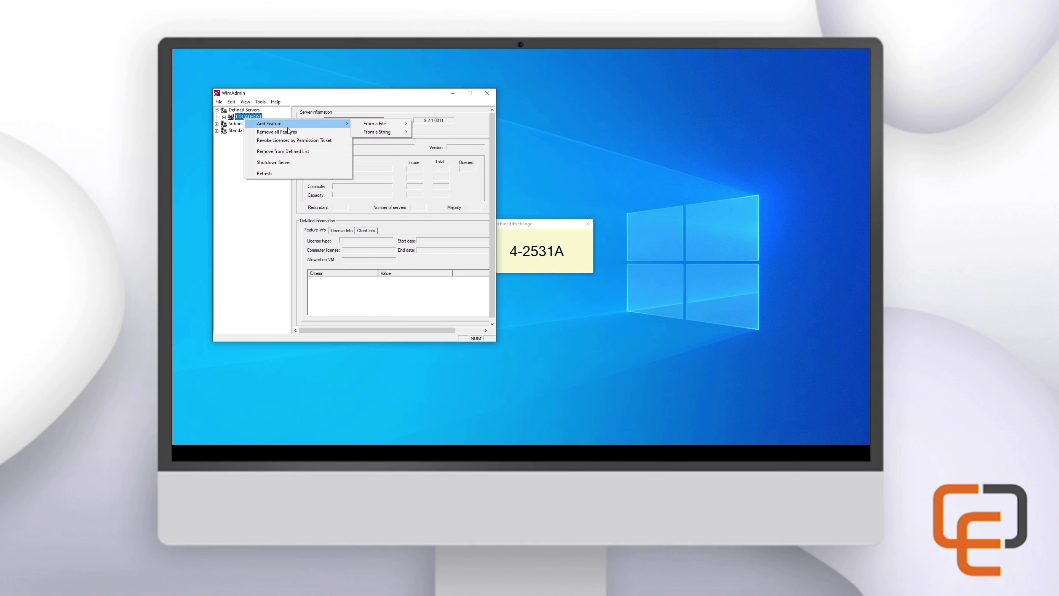
pyautogui.moveTo(388, 126)
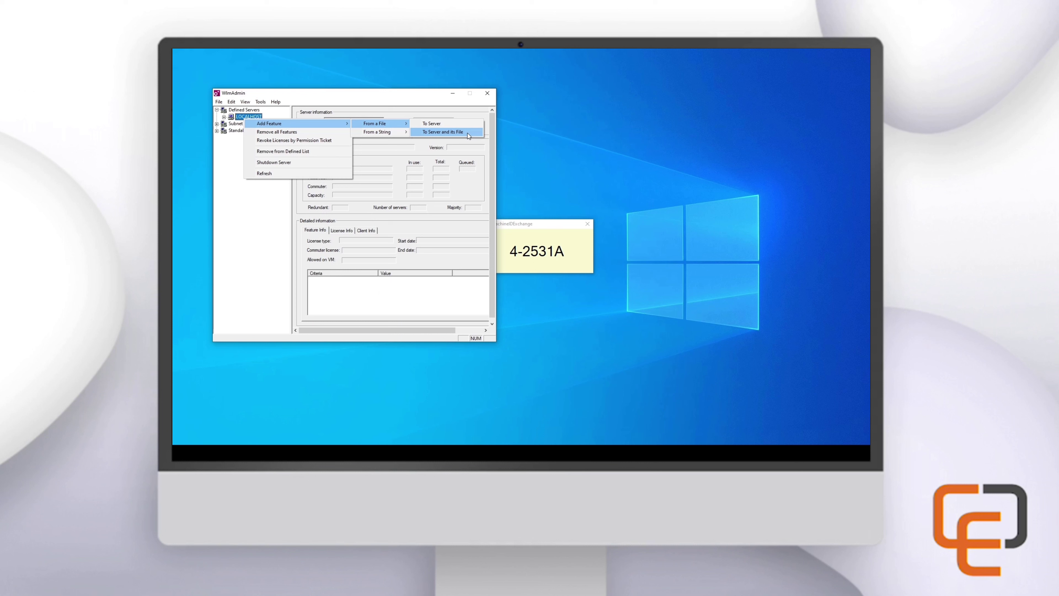
pyautogui.click(468, 132)
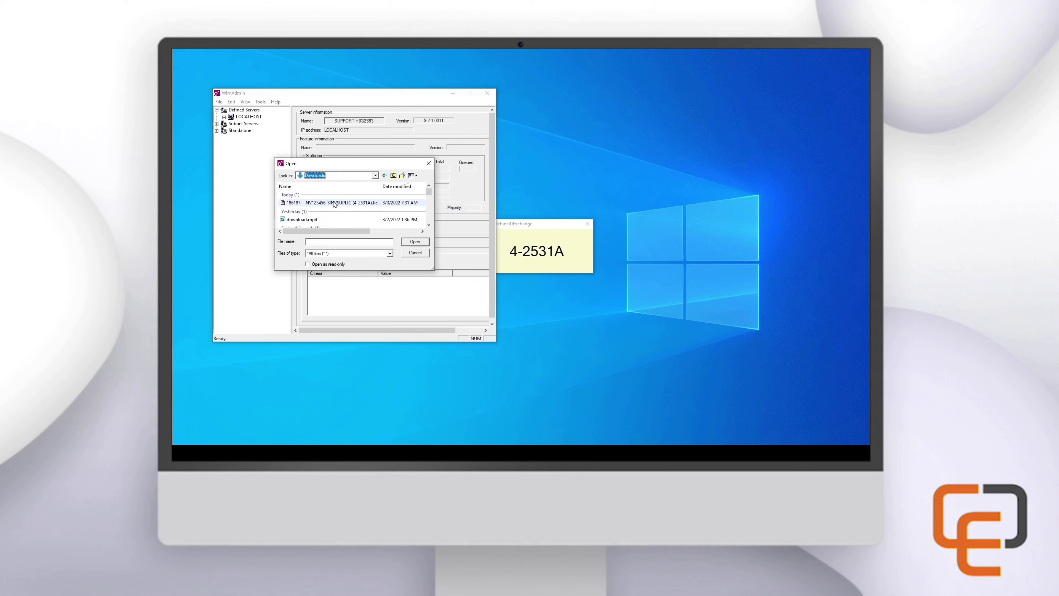
pyautogui.click(305, 204)
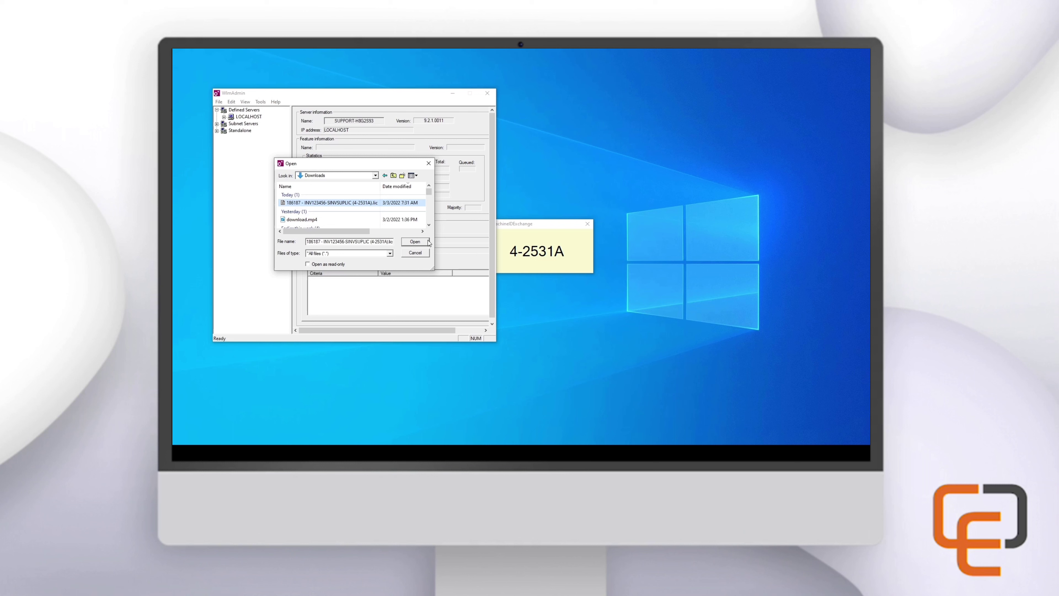
pyautogui.click(425, 242)
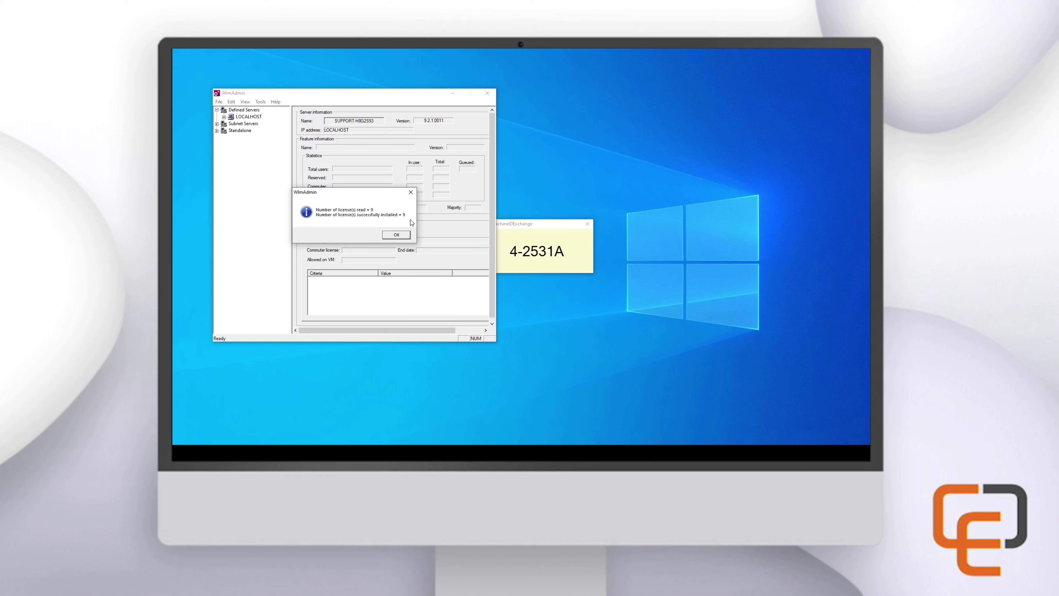
pyautogui.click(408, 235)
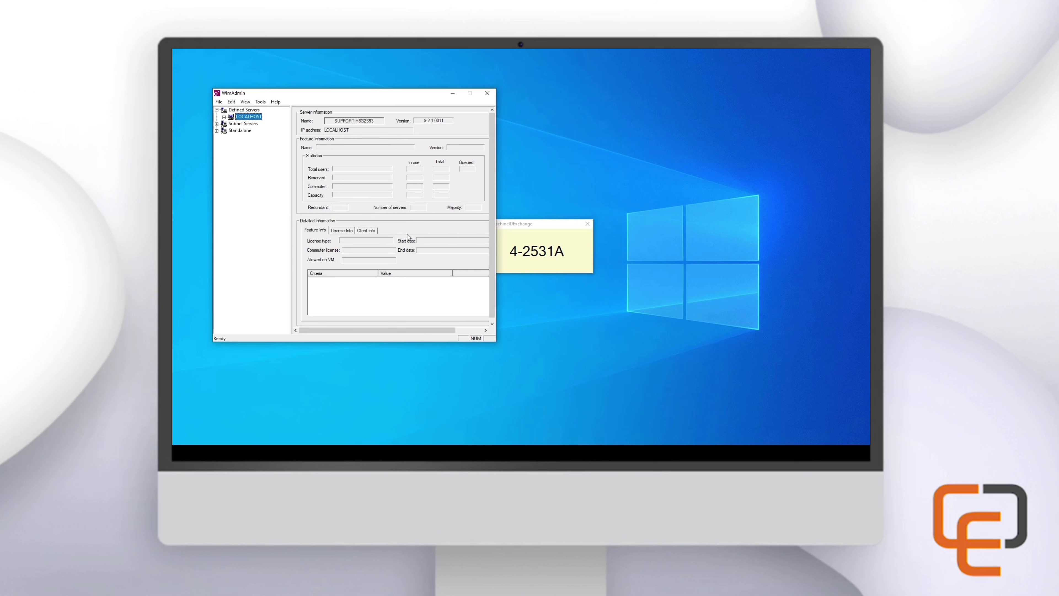
# Expand LOCALHOST to list the nine CE10 features and view CE10Business Feature Info
pyautogui.click(224, 118)
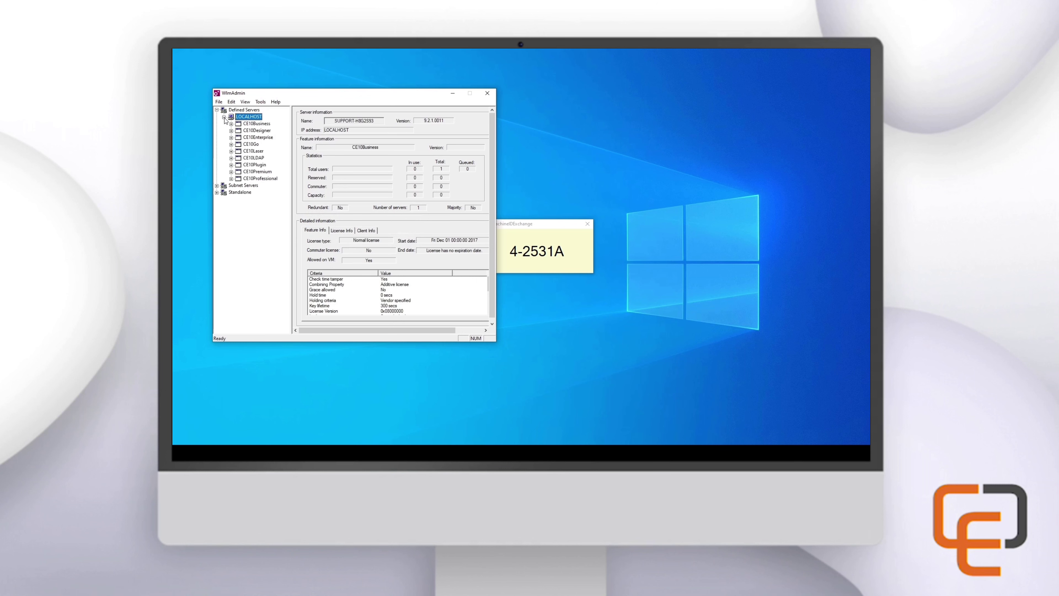
pyautogui.click(255, 124)
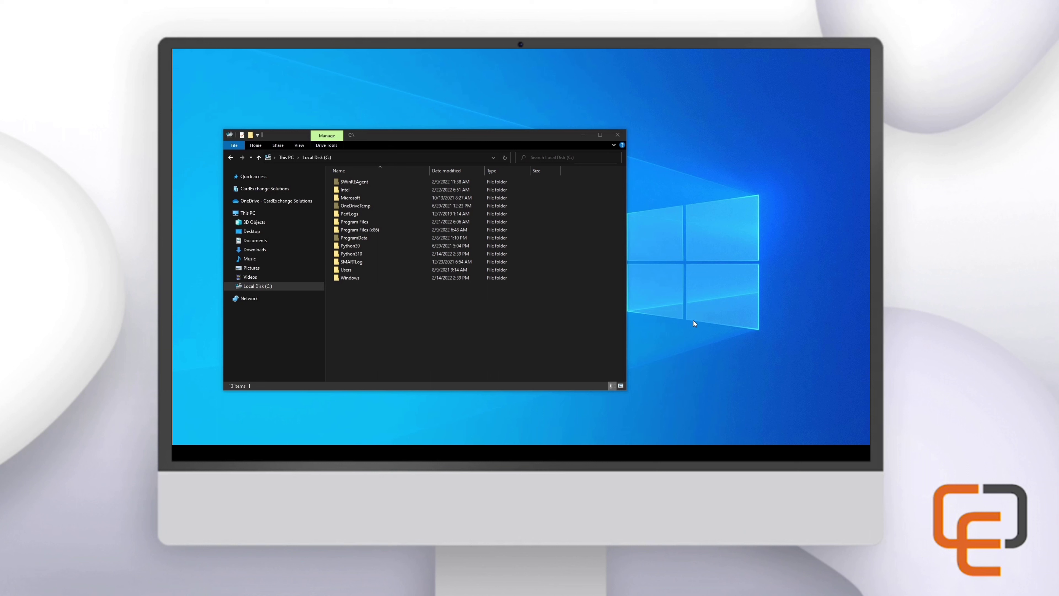
# Browse into Program Files (x86) > CardExchange Solutions > CardExchange Gateway
pyautogui.doubleClick(381, 230)
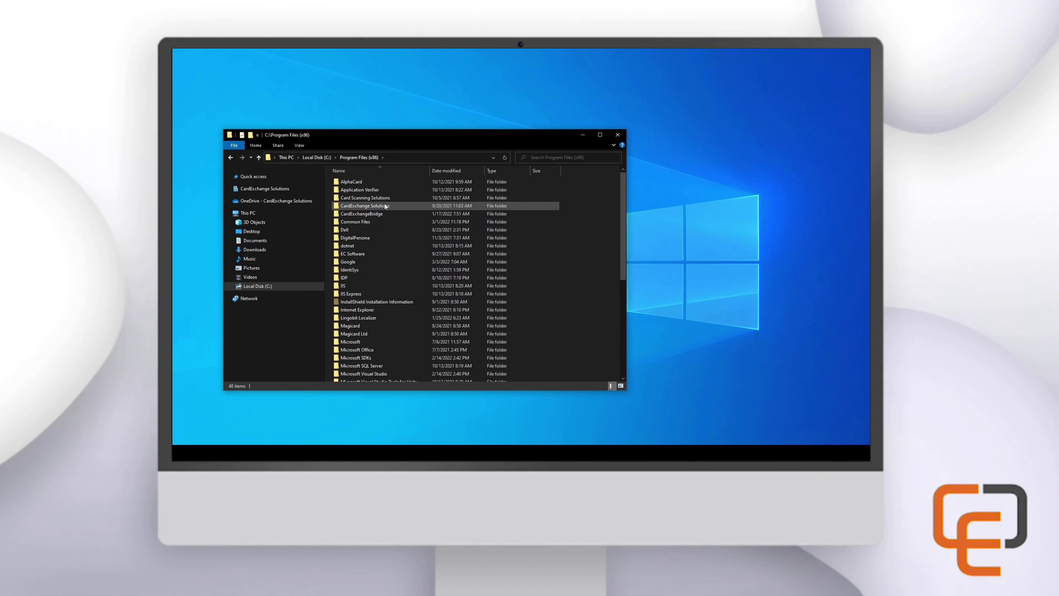
pyautogui.doubleClick(397, 206)
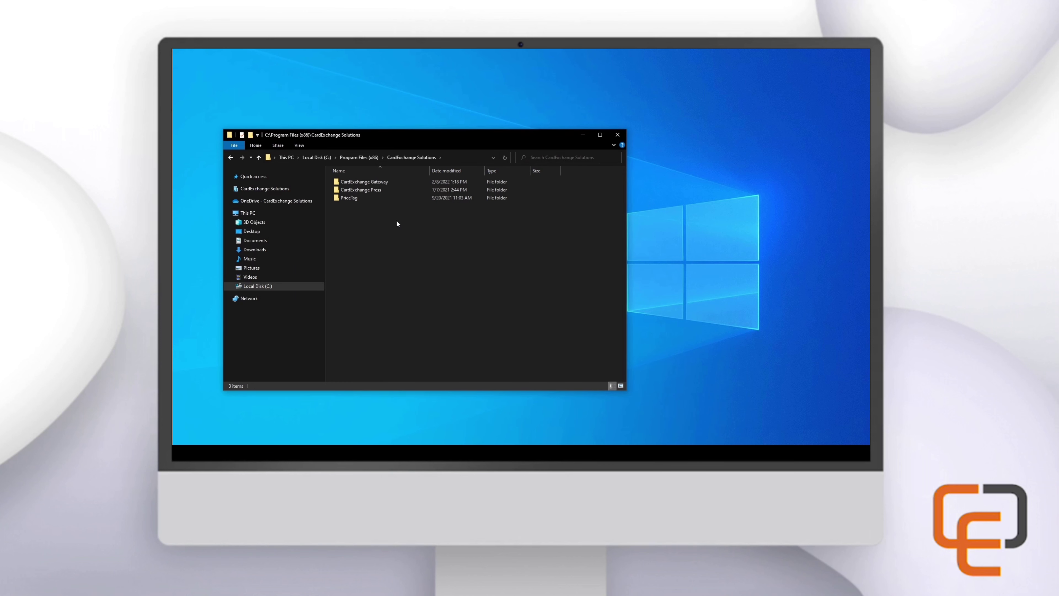
pyautogui.doubleClick(397, 181)
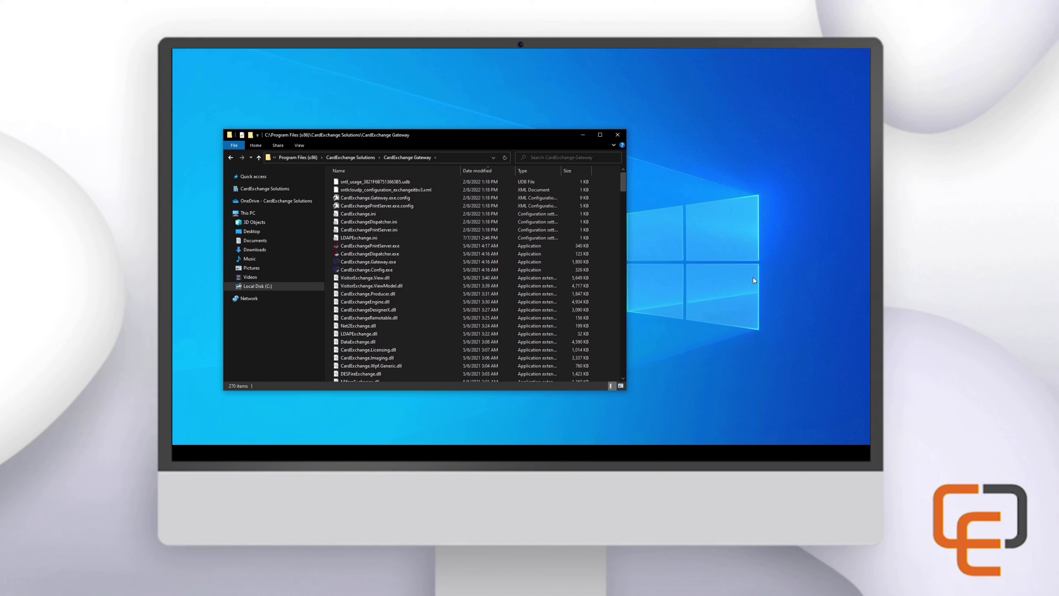
# Run Notepad as administrator and open CardExchange.ini from the CardExchange Gateway folder
pyautogui.press('super')
pyautogui.write('notepad')
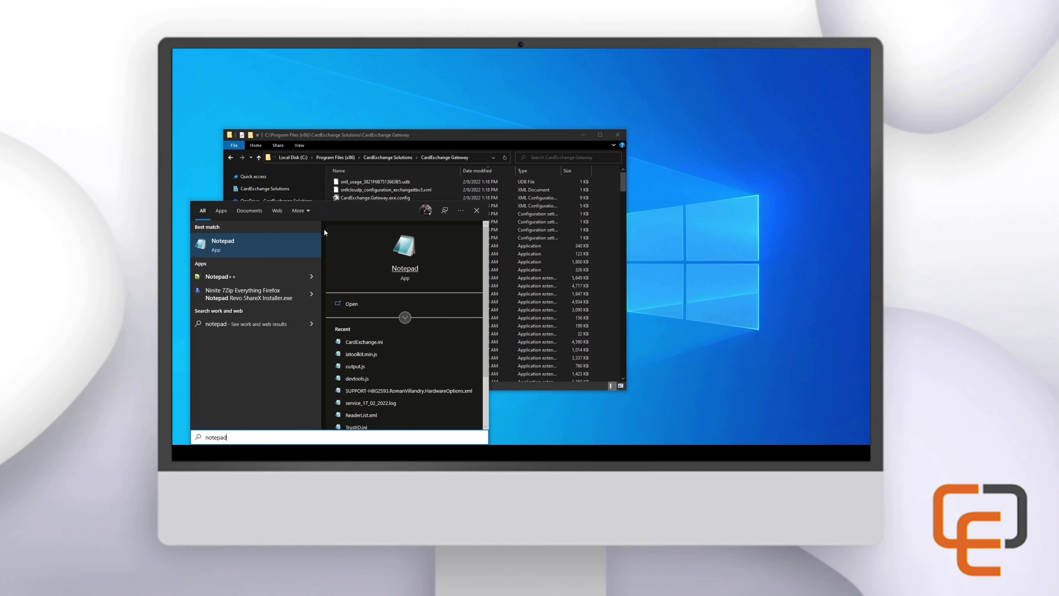
pyautogui.rightClick(257, 238)
pyautogui.click(288, 247)
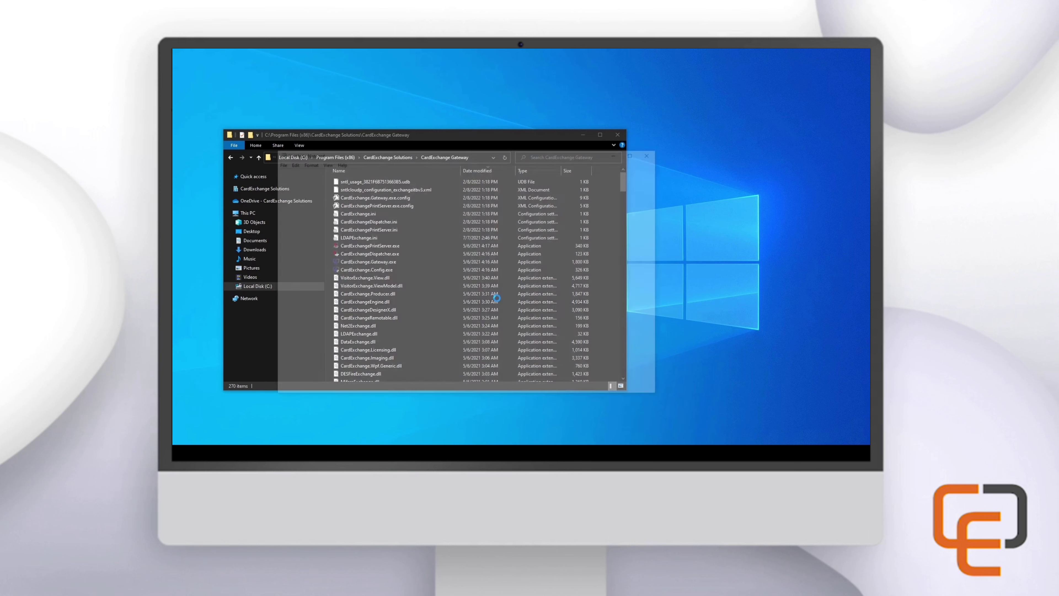
pyautogui.hotkey('ctrl', 'o')
pyautogui.doubleClick(390, 300)
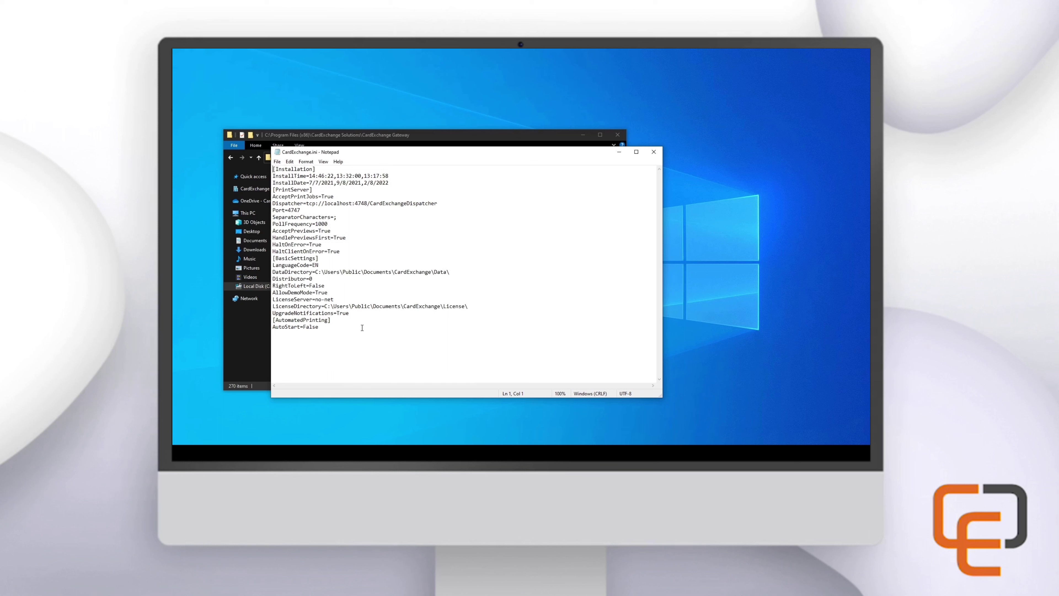
# Replace the LicenseServer value no-net with localhost and save the file
pyautogui.click(337, 298)
pyautogui.press('BackSpace')
pyautogui.press('BackSpace')
pyautogui.press('BackSpace')
pyautogui.press('BackSpace')
pyautogui.press('BackSpace')
pyautogui.write('localhost')
pyautogui.hotkey('ctrl', 's')
# Hide Notepad and File Explorer, decline the unread news, widen the Records list, and show the Assist area
pyautogui.click(620, 152)
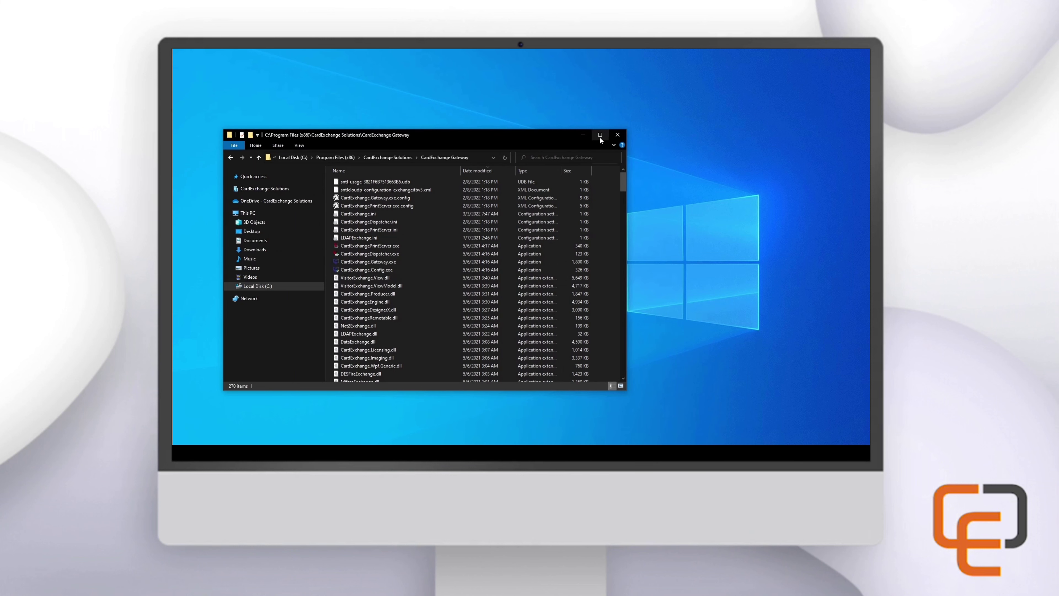
pyautogui.click(585, 134)
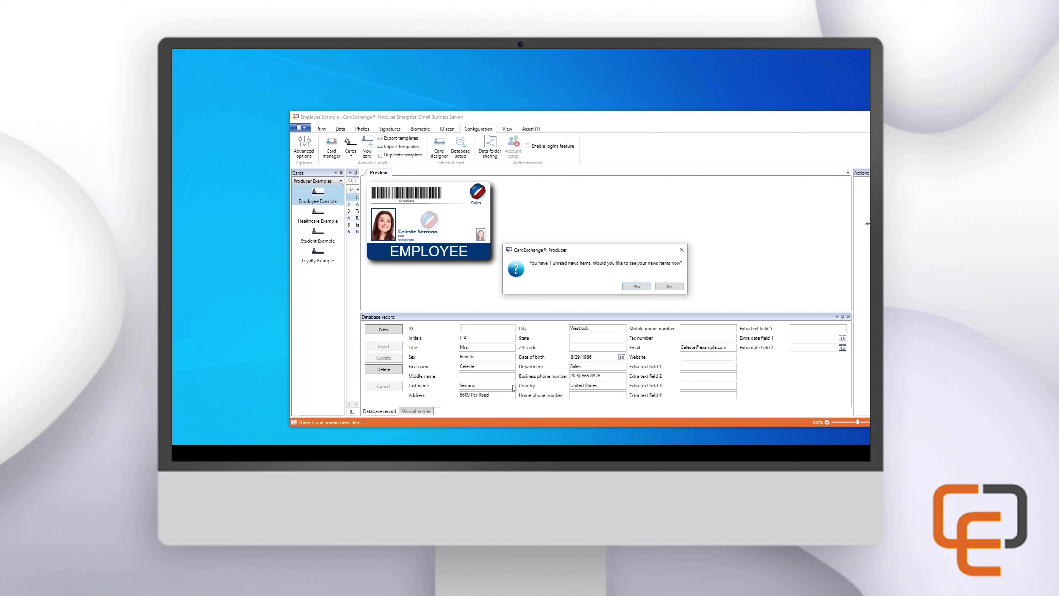
pyautogui.click(662, 288)
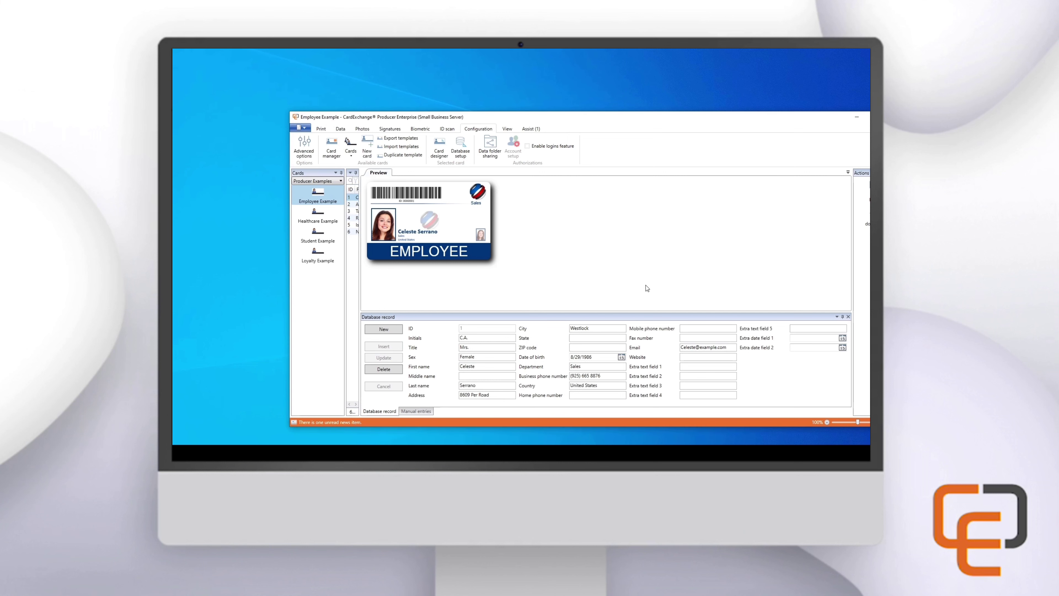
pyautogui.moveTo(359, 250); pyautogui.dragTo(443, 250)
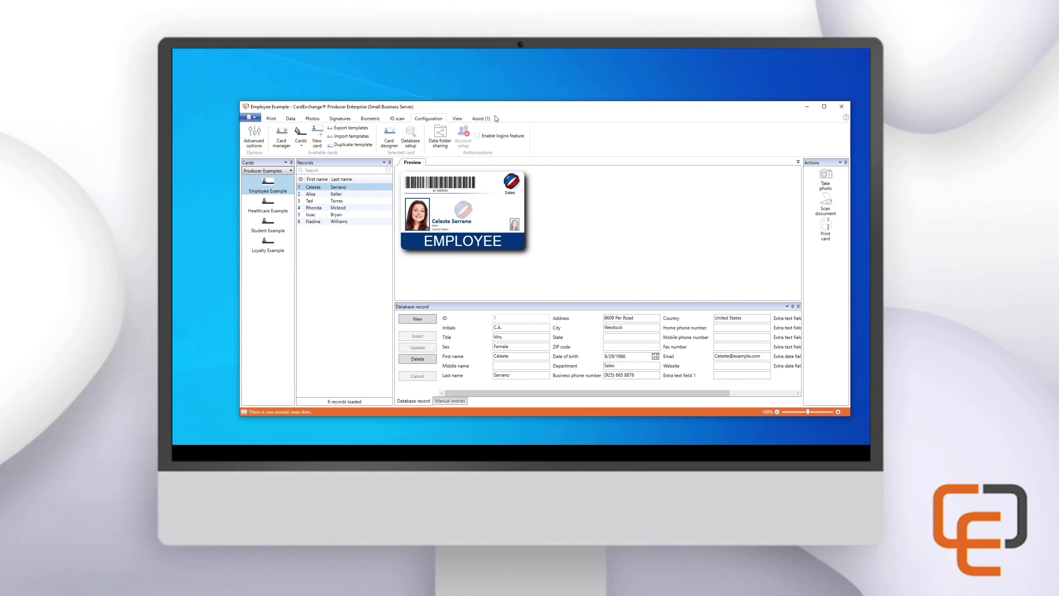
pyautogui.click(490, 118)
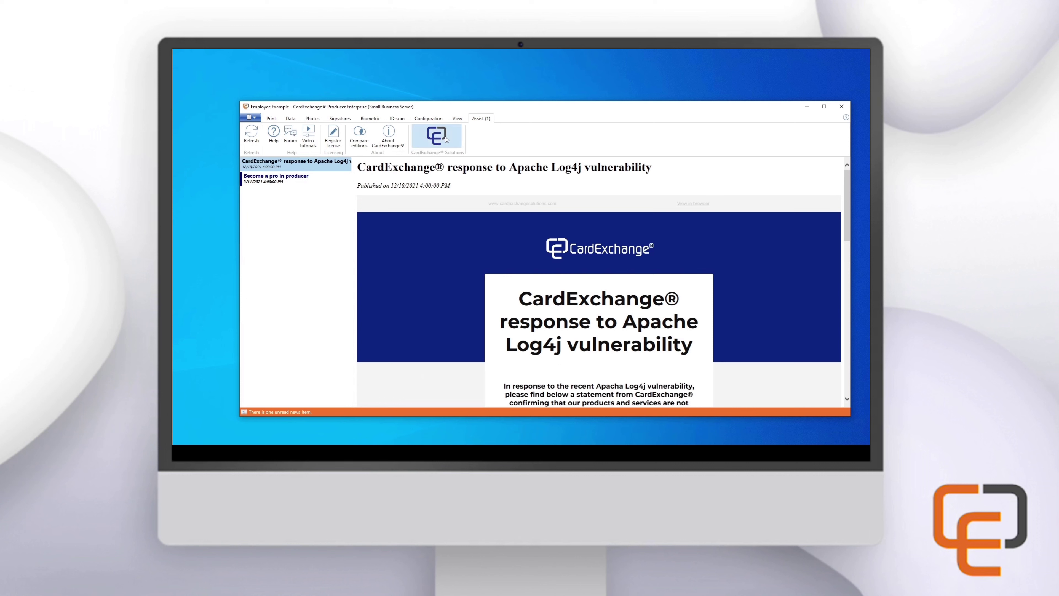
# Review the license status in About CardExchange, then close Producer and confirm the exit
pyautogui.click(388, 136)
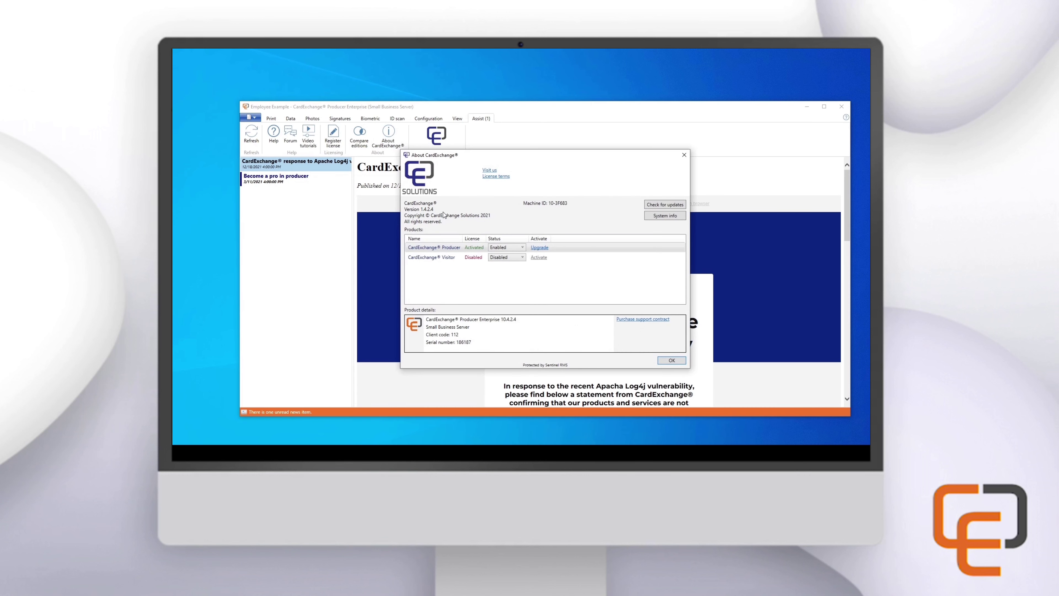
pyautogui.click(511, 344)
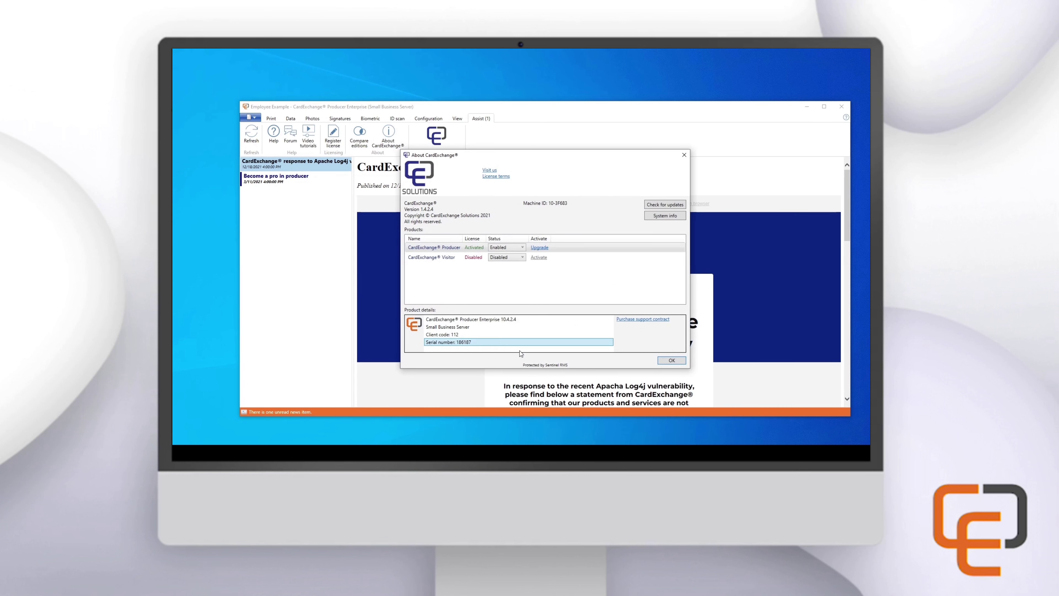
pyautogui.press('Escape')
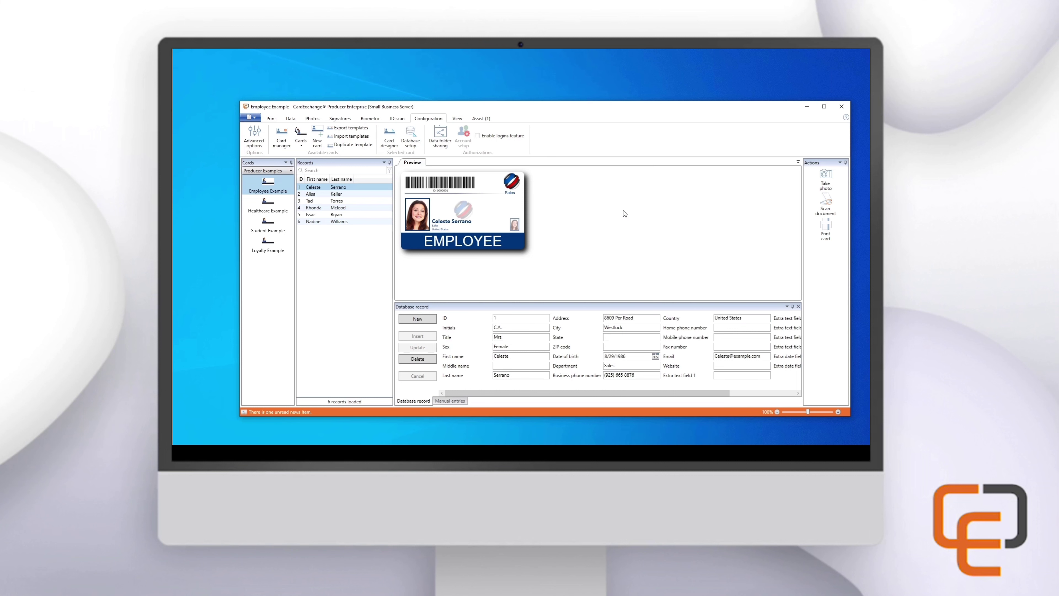
pyautogui.click(842, 106)
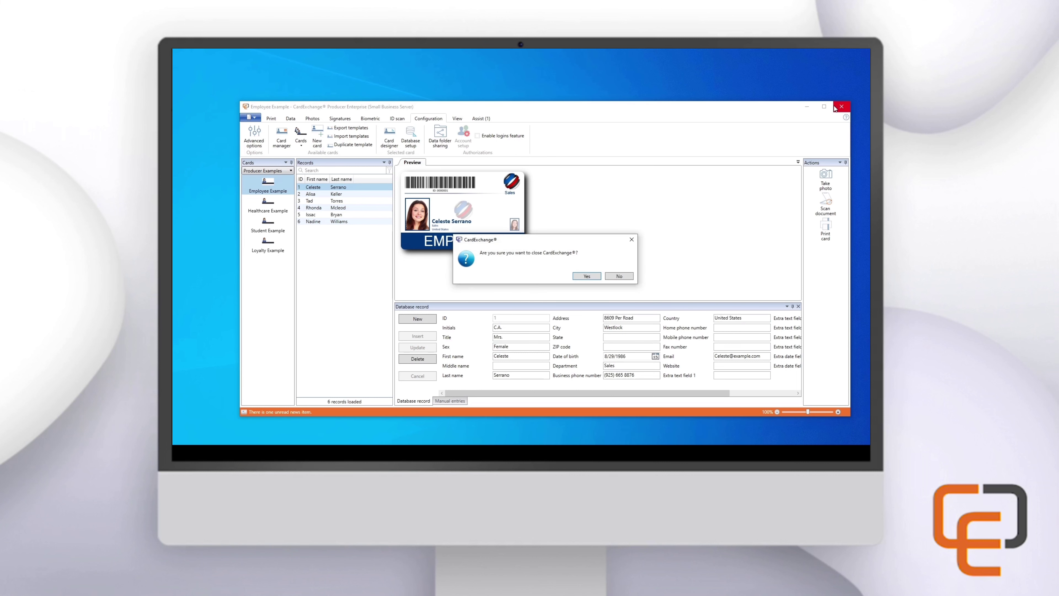
pyautogui.click(584, 276)
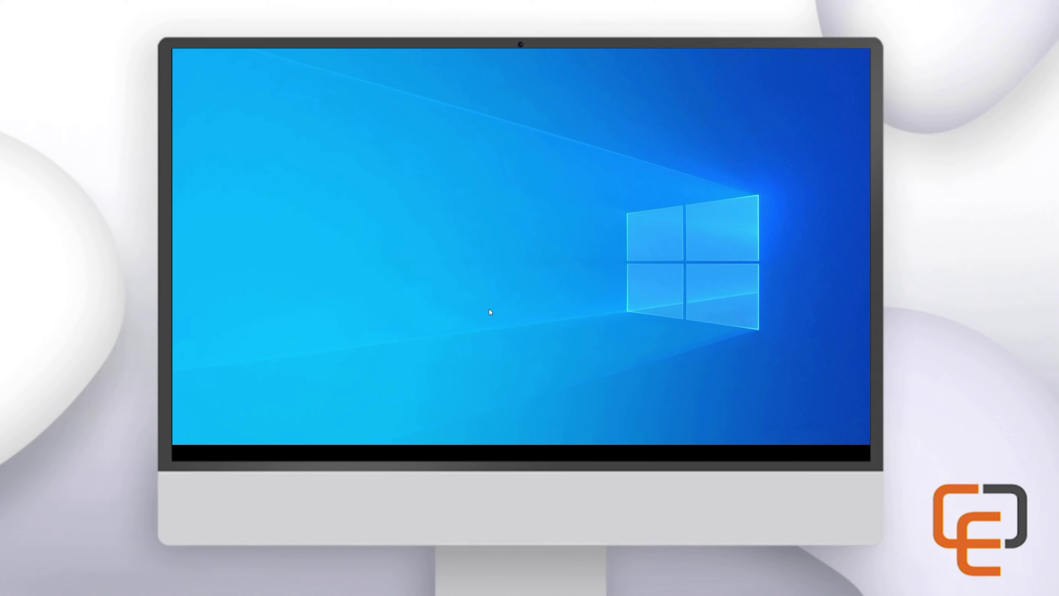
# Launch Command Prompt by running cmd from the Run box
pyautogui.press('super+r')
pyautogui.write('cmd')
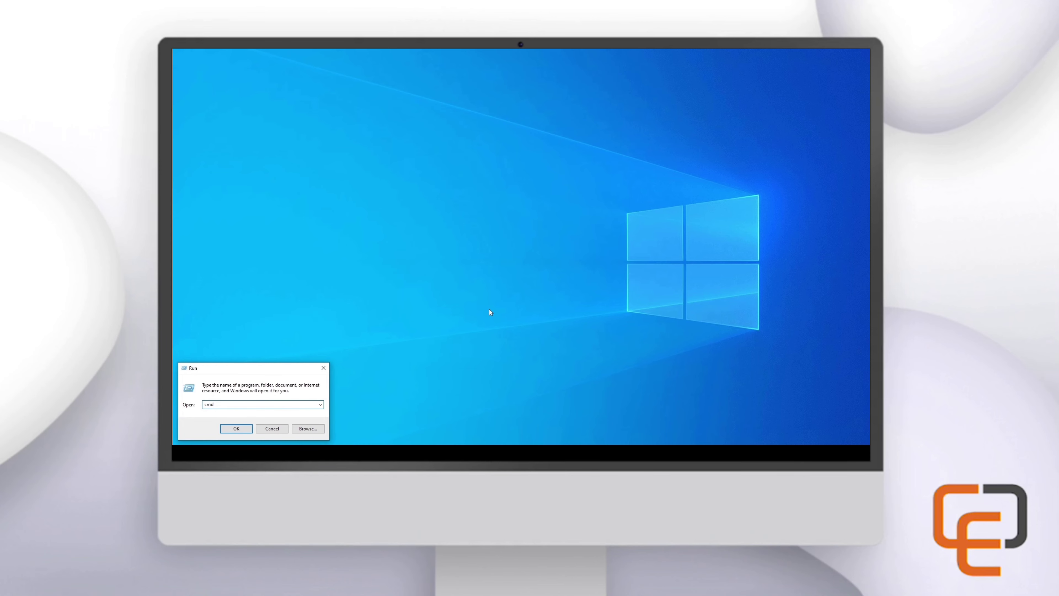
pyautogui.press('Return')
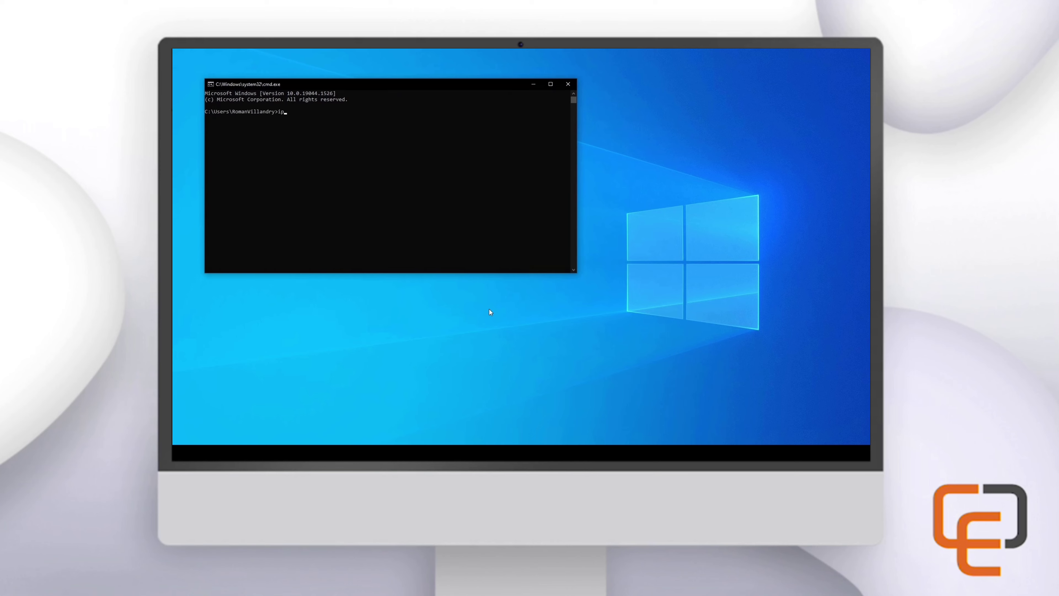
# Run ipconfig and select the Ethernet IPv4 address 10.0.0.29
pyautogui.write('ipconf')
pyautogui.write('ig')
pyautogui.press('Return')
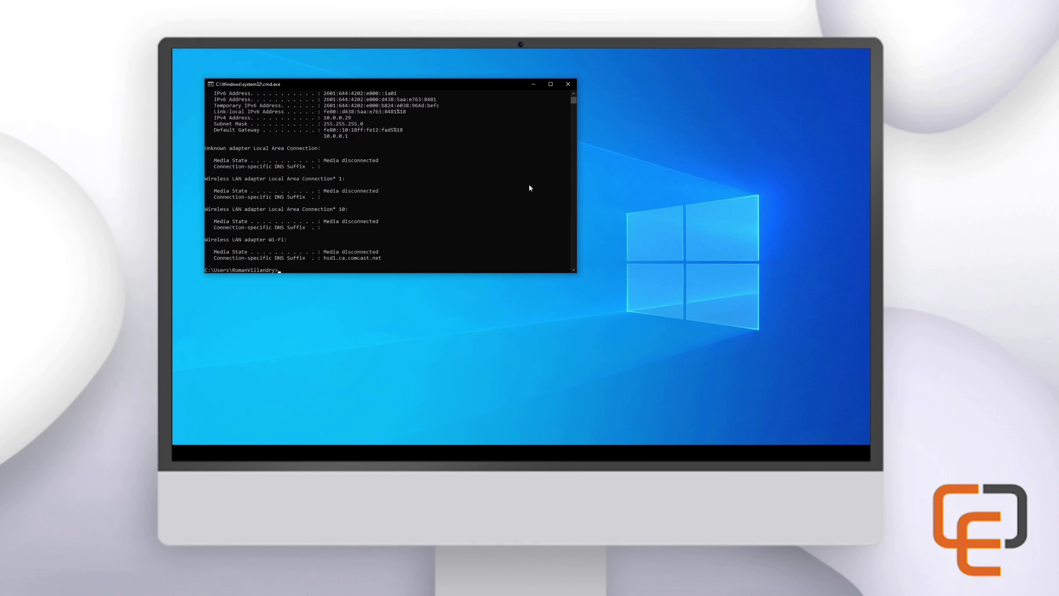
pyautogui.scroll(4, 529, 185)
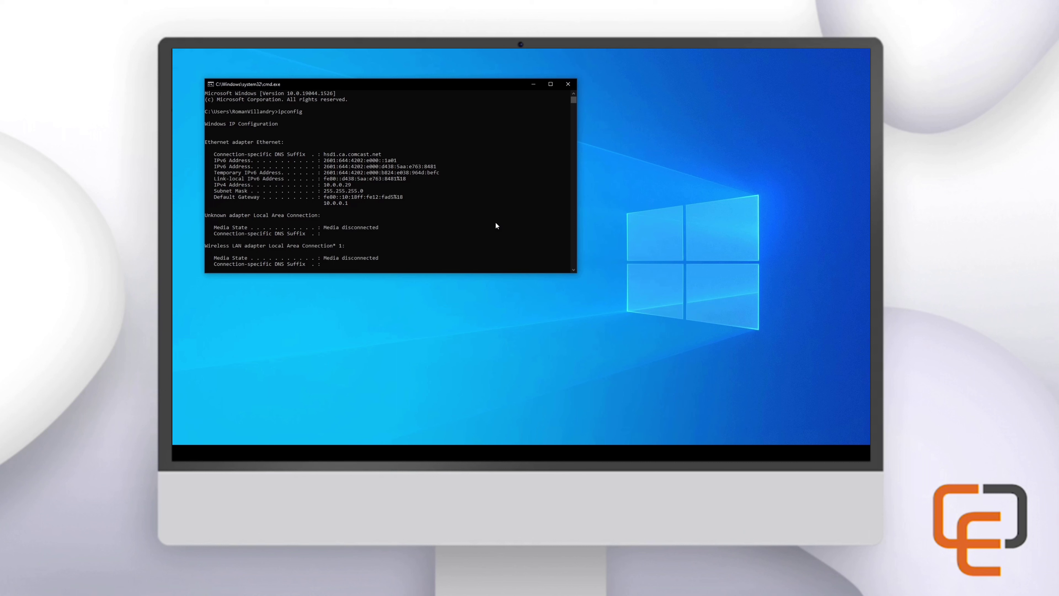
pyautogui.moveTo(354, 185); pyautogui.dragTo(327, 186)
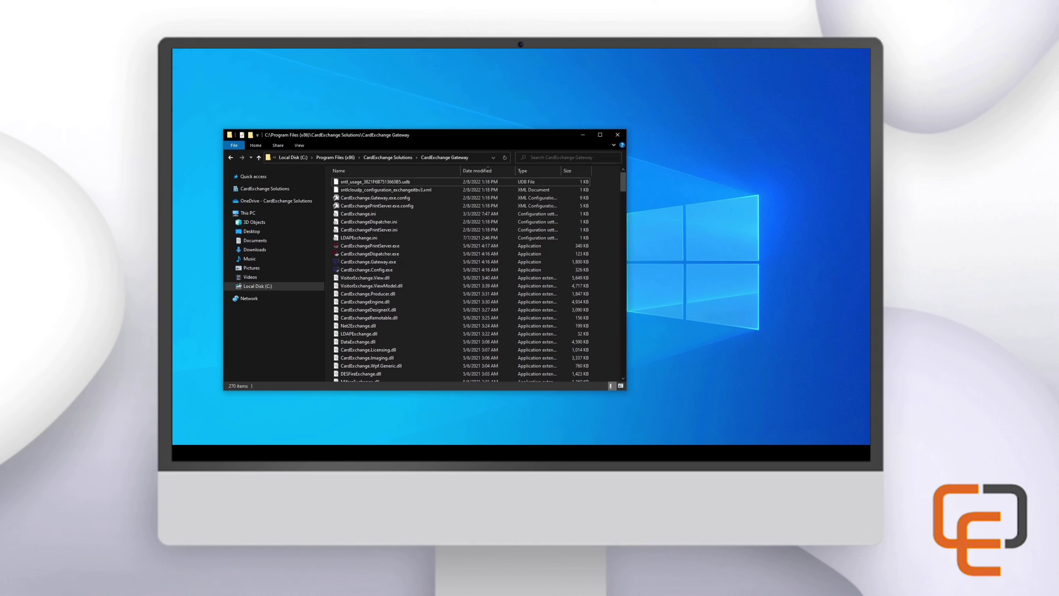
# Replace localhost with 10.0.0.29 on the LicenseServer line of CardExchange.ini and save it
pyautogui.doubleClick(414, 386)
pyautogui.moveTo(344, 300); pyautogui.dragTo(316, 300)
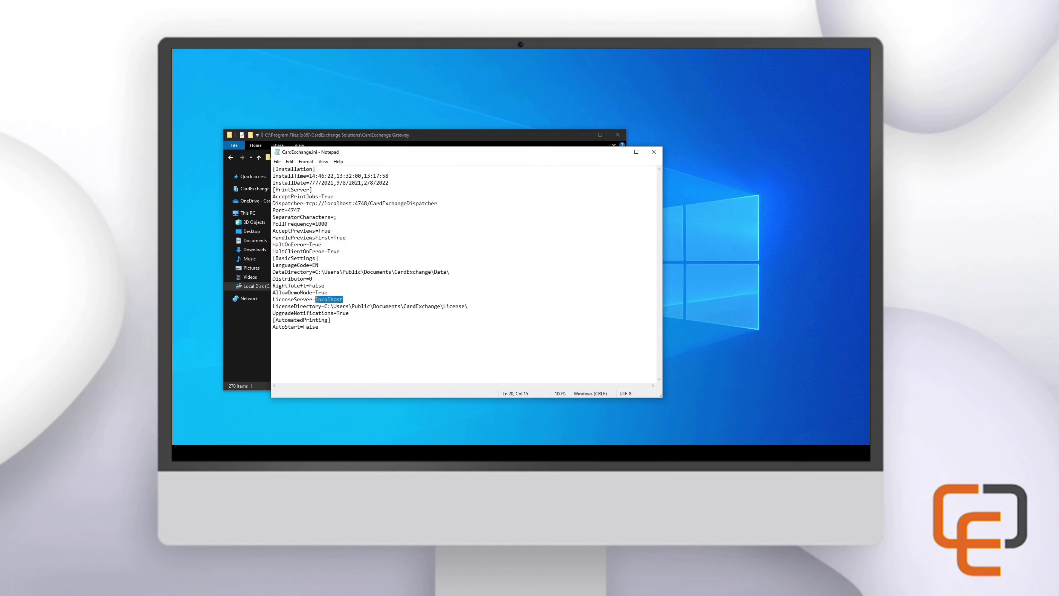
pyautogui.hotkey('ctrl', 'v')
pyautogui.hotkey('ctrl', 's')
pyautogui.click(616, 135)
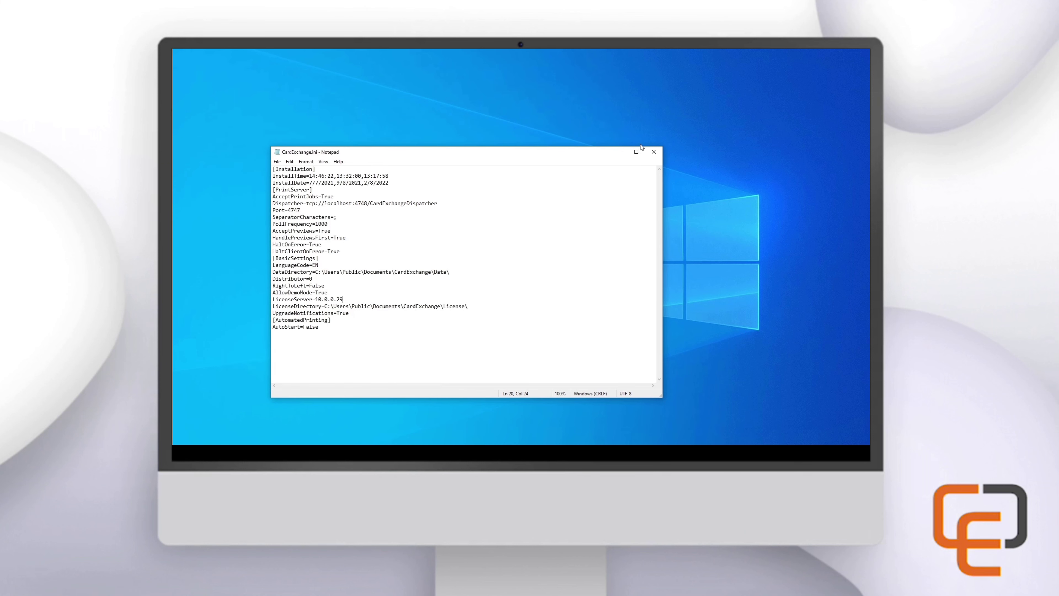
pyautogui.click(619, 151)
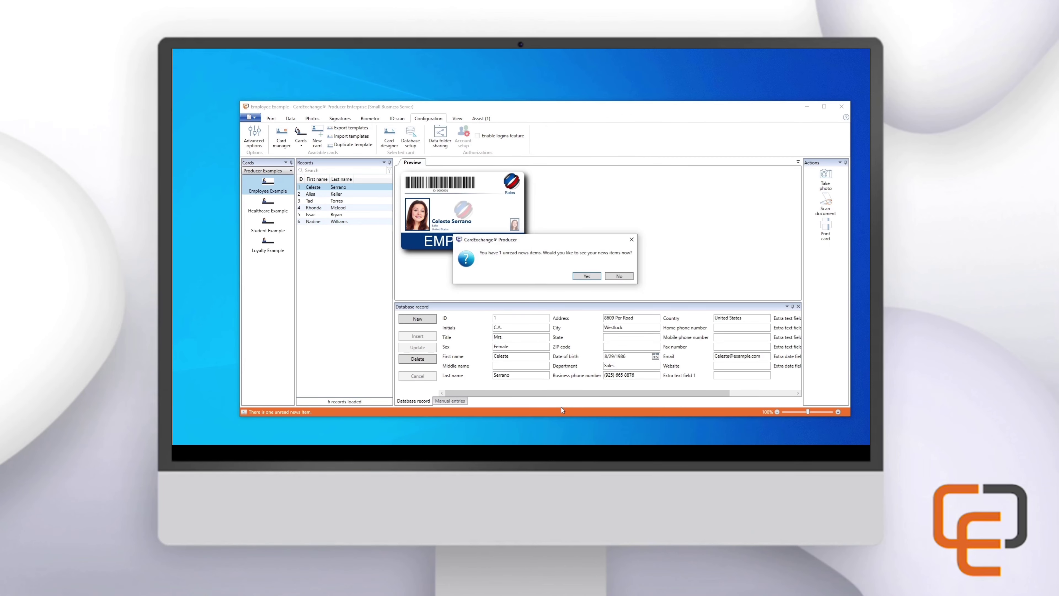
# Skip the unread news and open About CardExchange to confirm the Producer license reads Activated
pyautogui.click(619, 277)
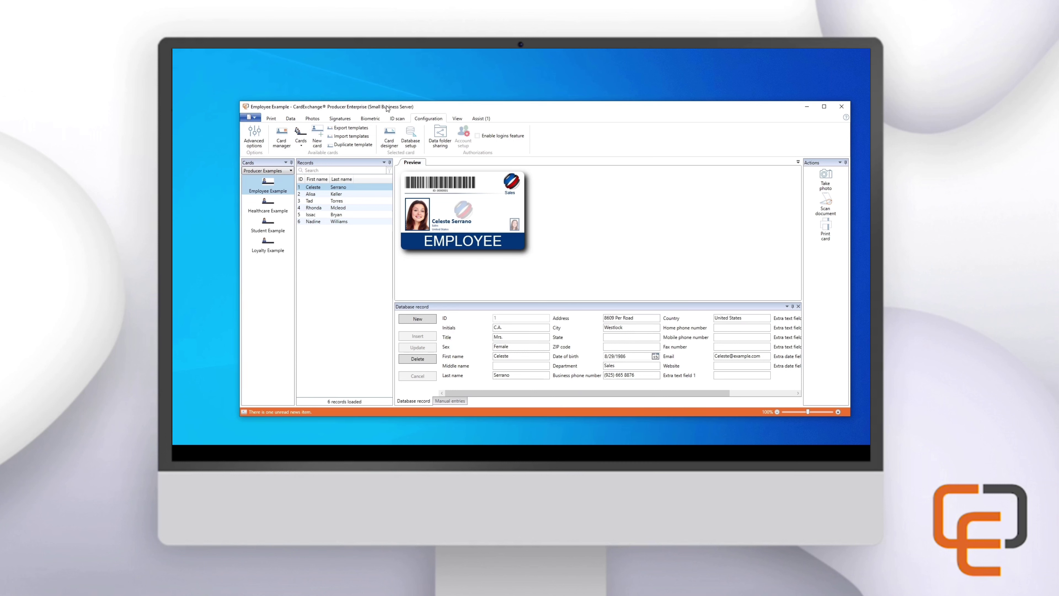
pyautogui.click(481, 119)
pyautogui.click(387, 137)
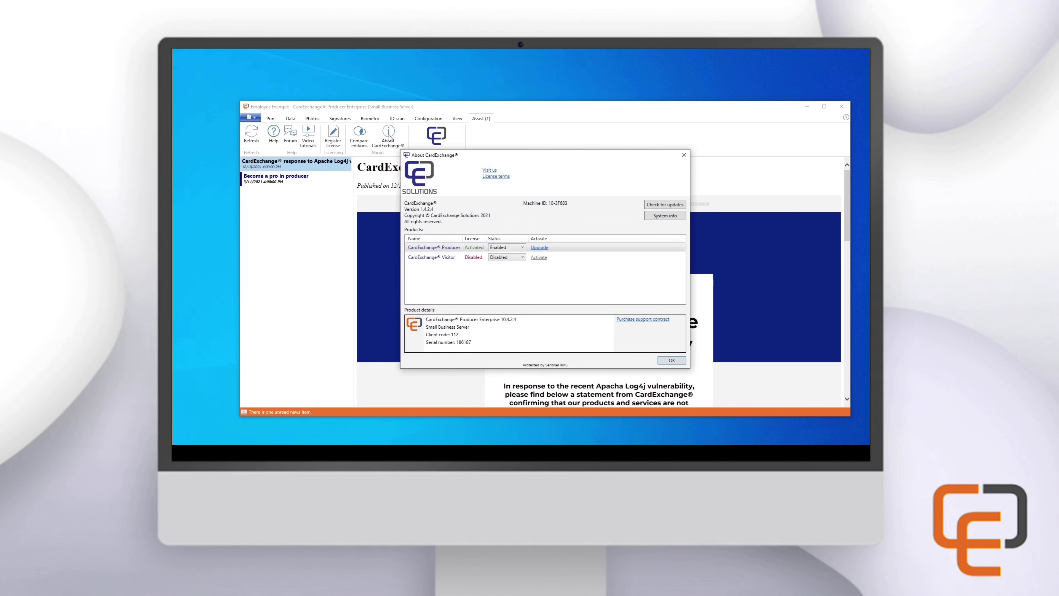
pyautogui.click(515, 344)
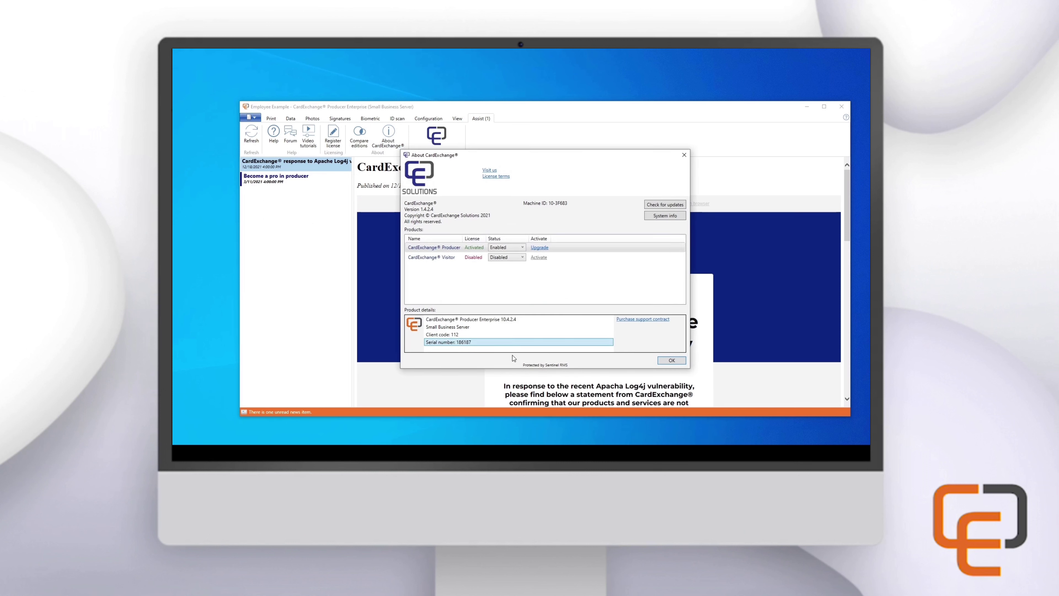